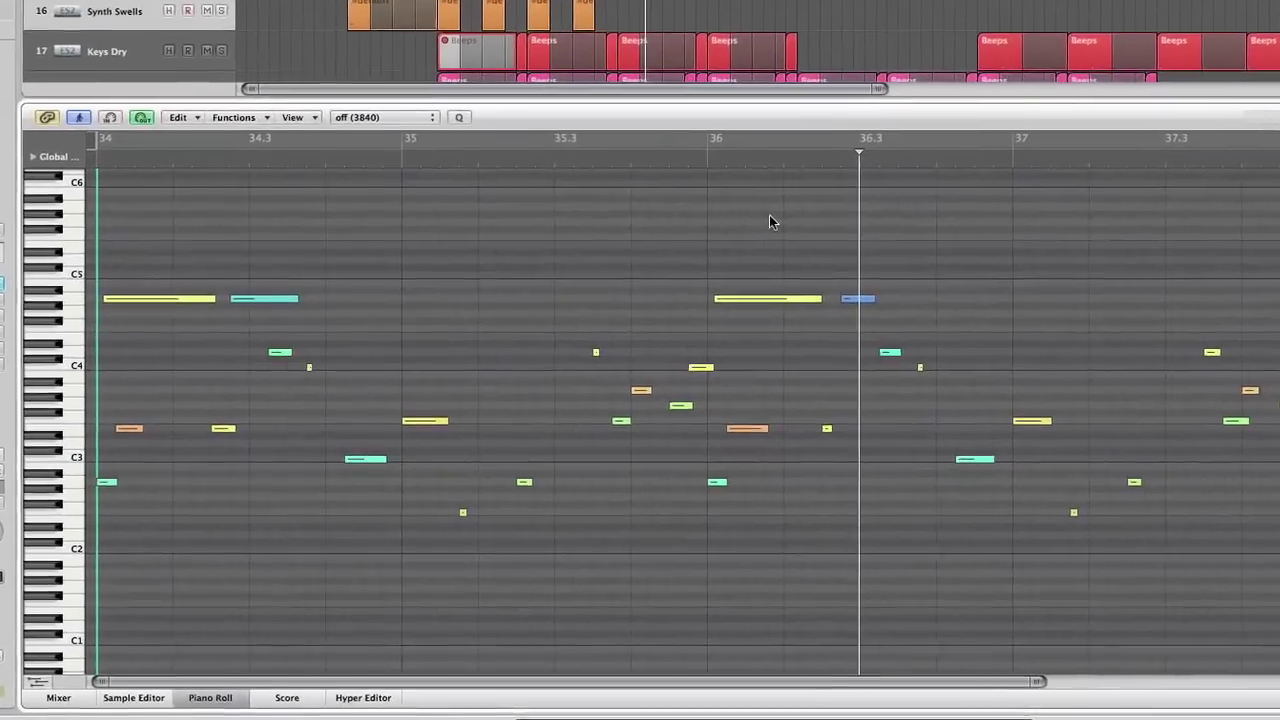
# Dismiss the editing tools list and check the piano roll quantize values, leaving quantize off
pyautogui.press('Escape')
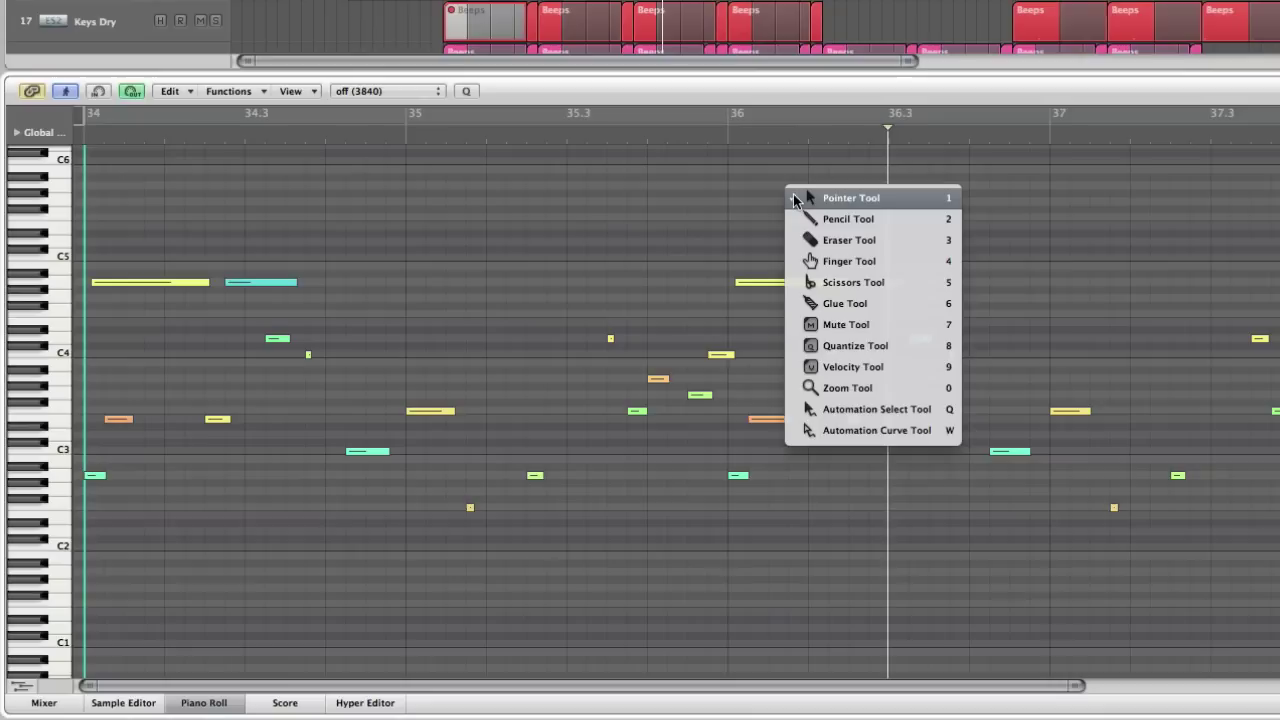
pyautogui.click(618, 193)
pyautogui.click(370, 91)
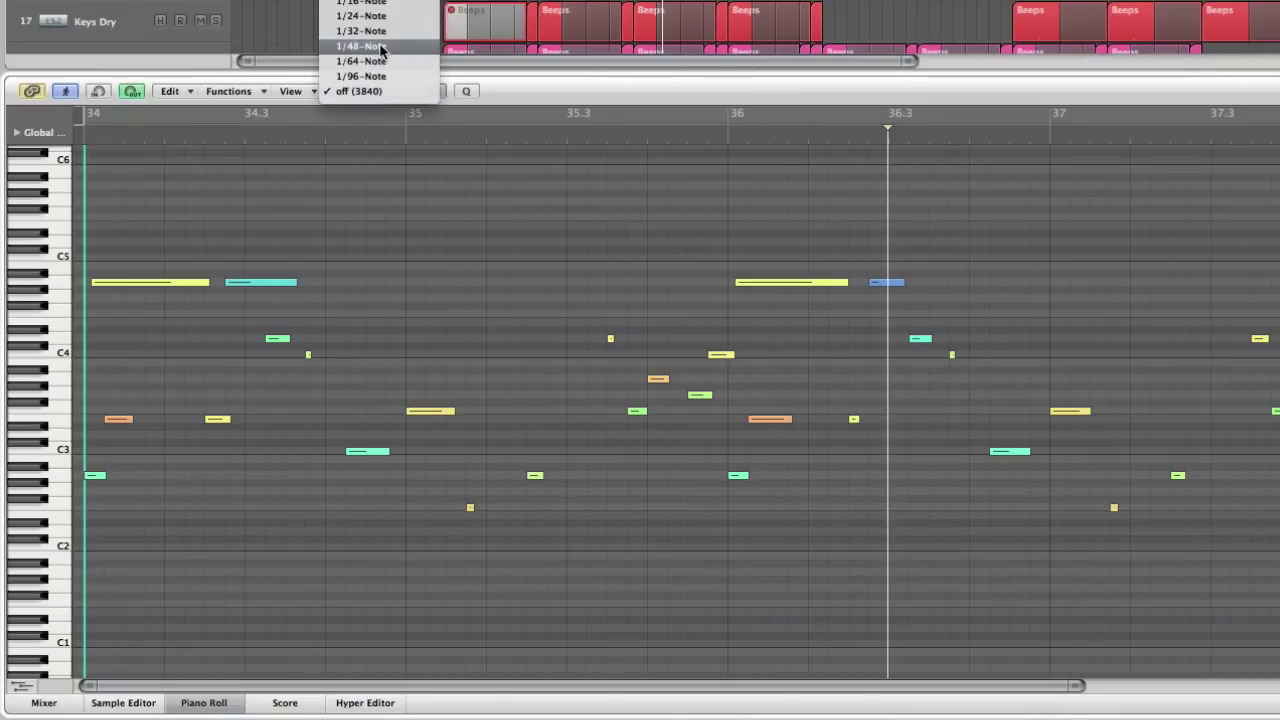
pyautogui.click(397, 148)
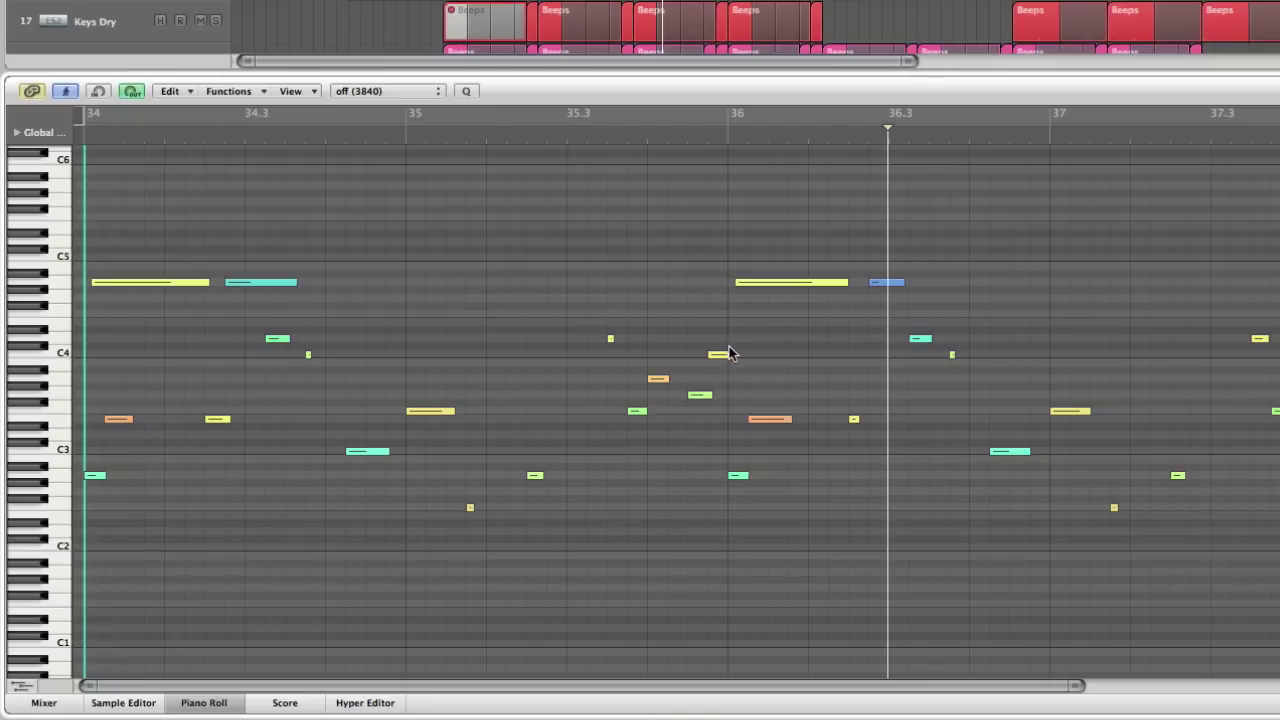
# Load the Fixed Note Length preset into the Transform window from the Functions menu
pyautogui.click(227, 92)
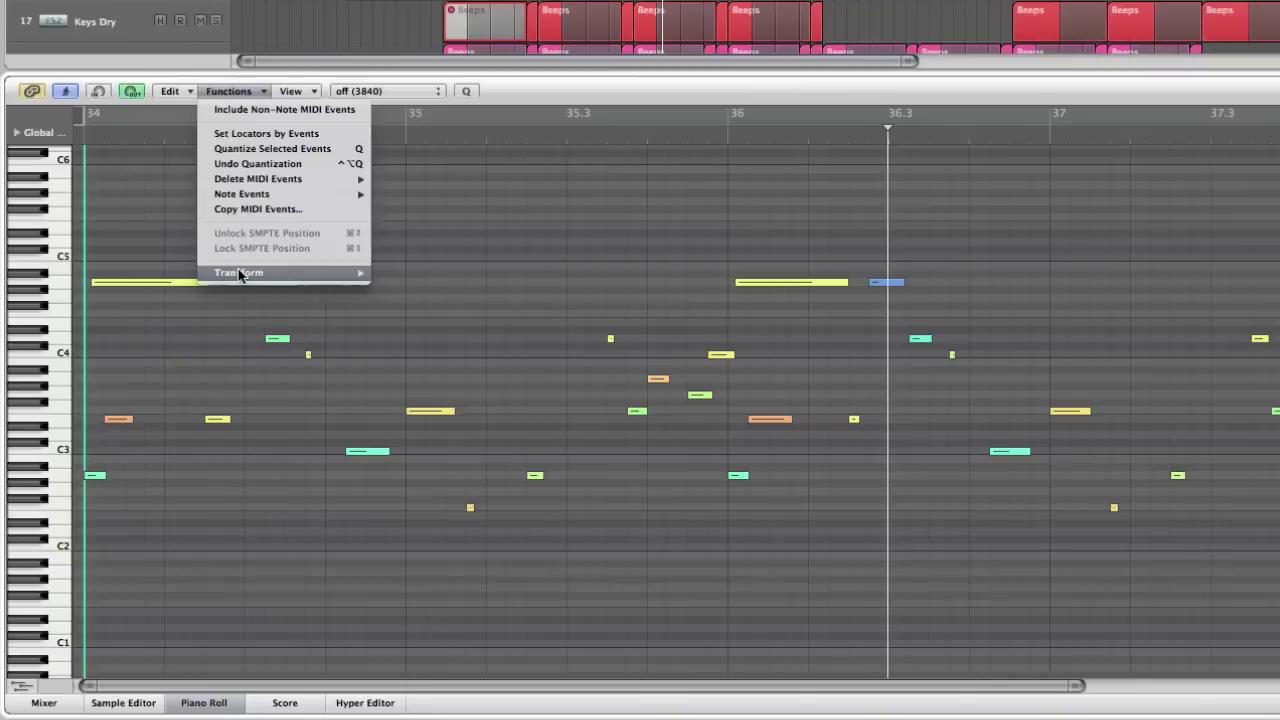
pyautogui.moveTo(239, 274)
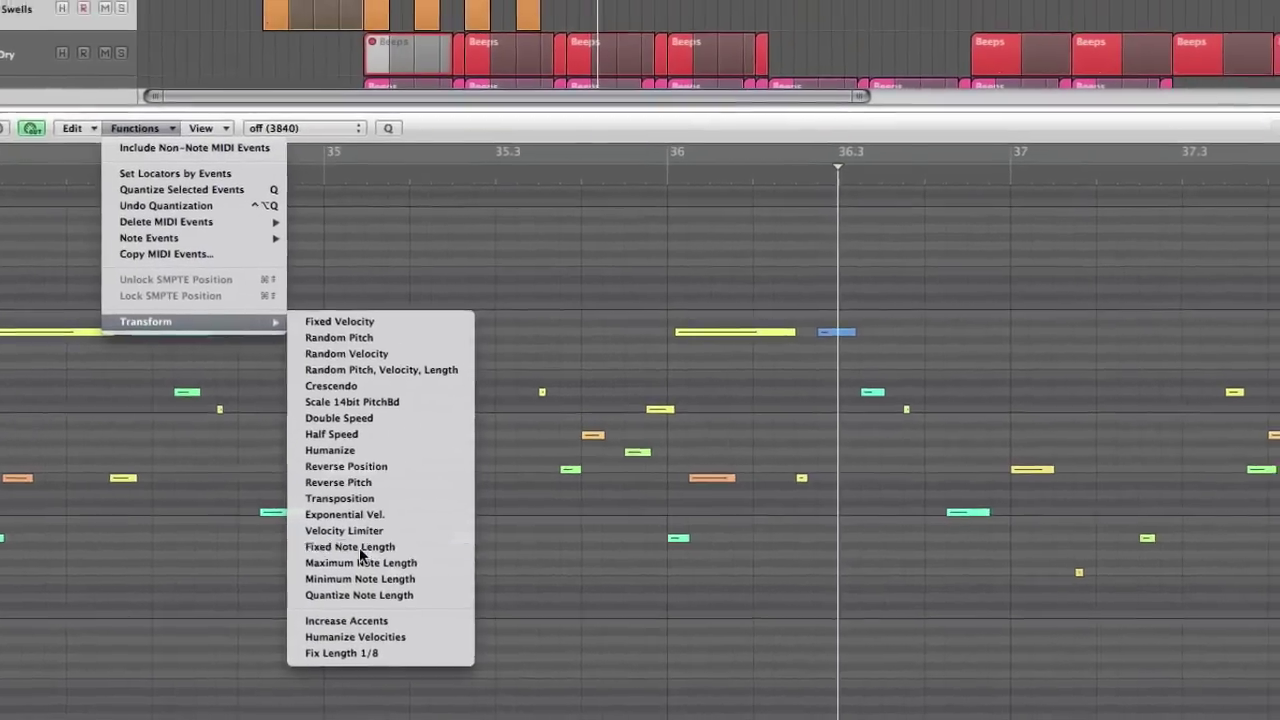
pyautogui.click(443, 485)
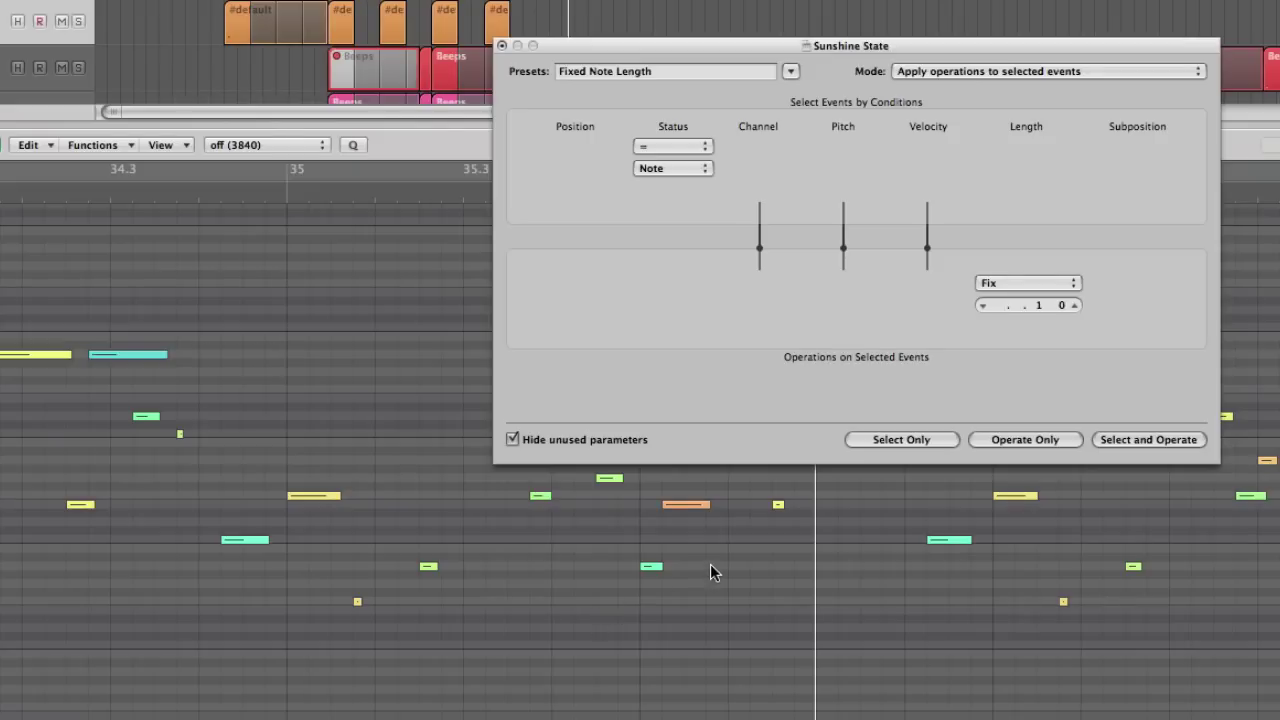
# Select all matching notes, deselect five of them, and fix the other 69 at . . 1 0
pyautogui.click(915, 440)
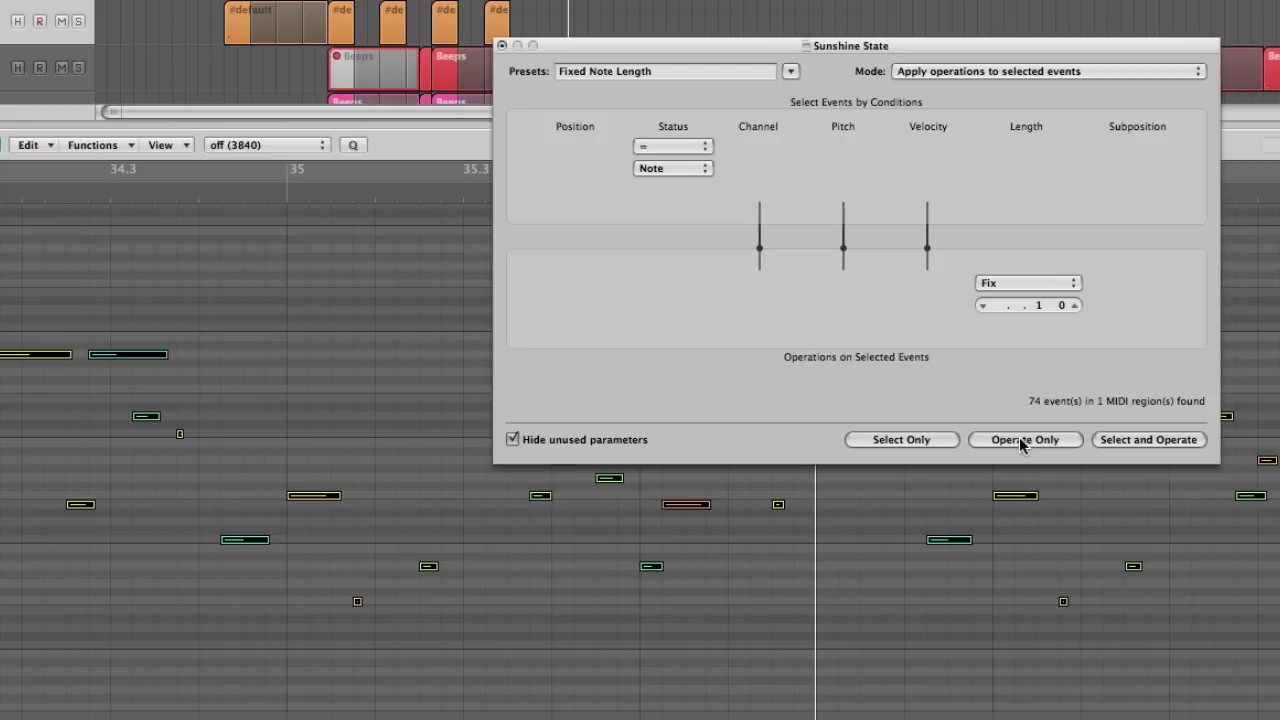
pyautogui.keyDown('shift'); pyautogui.click(688, 507); pyautogui.keyUp('shift')
pyautogui.keyDown('shift'); pyautogui.click(314, 497); pyautogui.keyUp('shift')
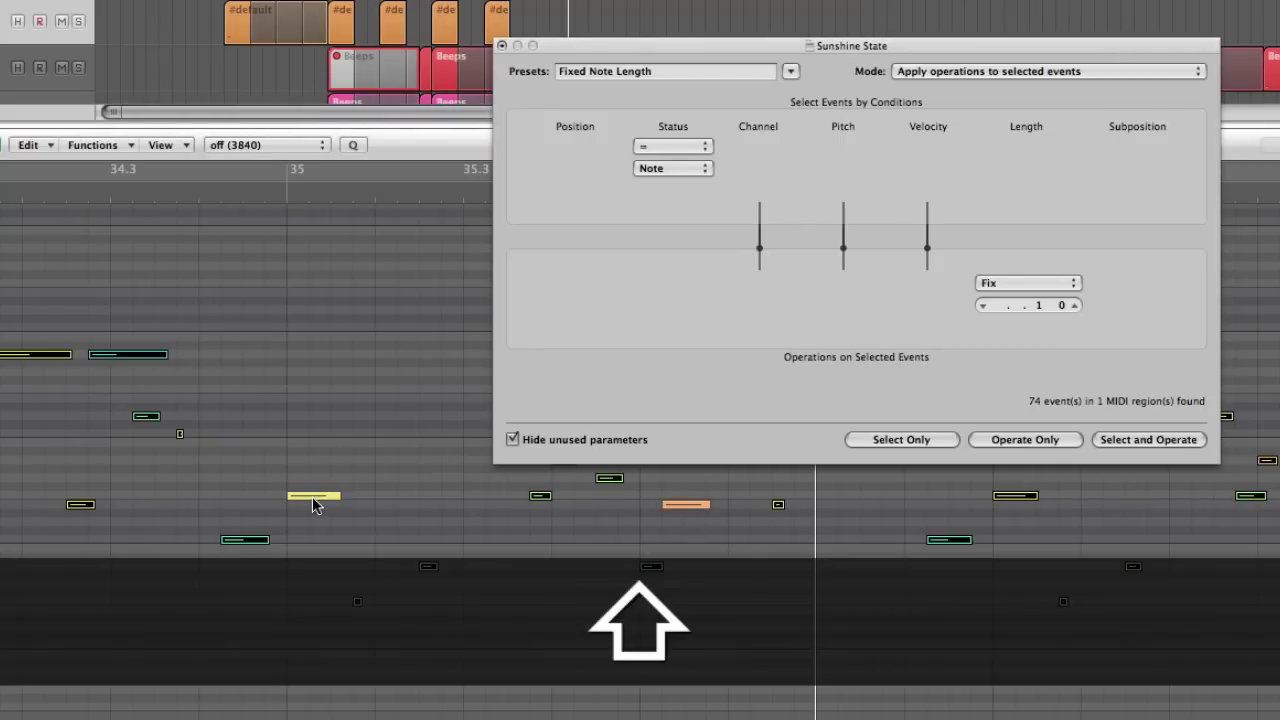
pyautogui.keyDown('shift'); pyautogui.click(15, 356); pyautogui.keyUp('shift')
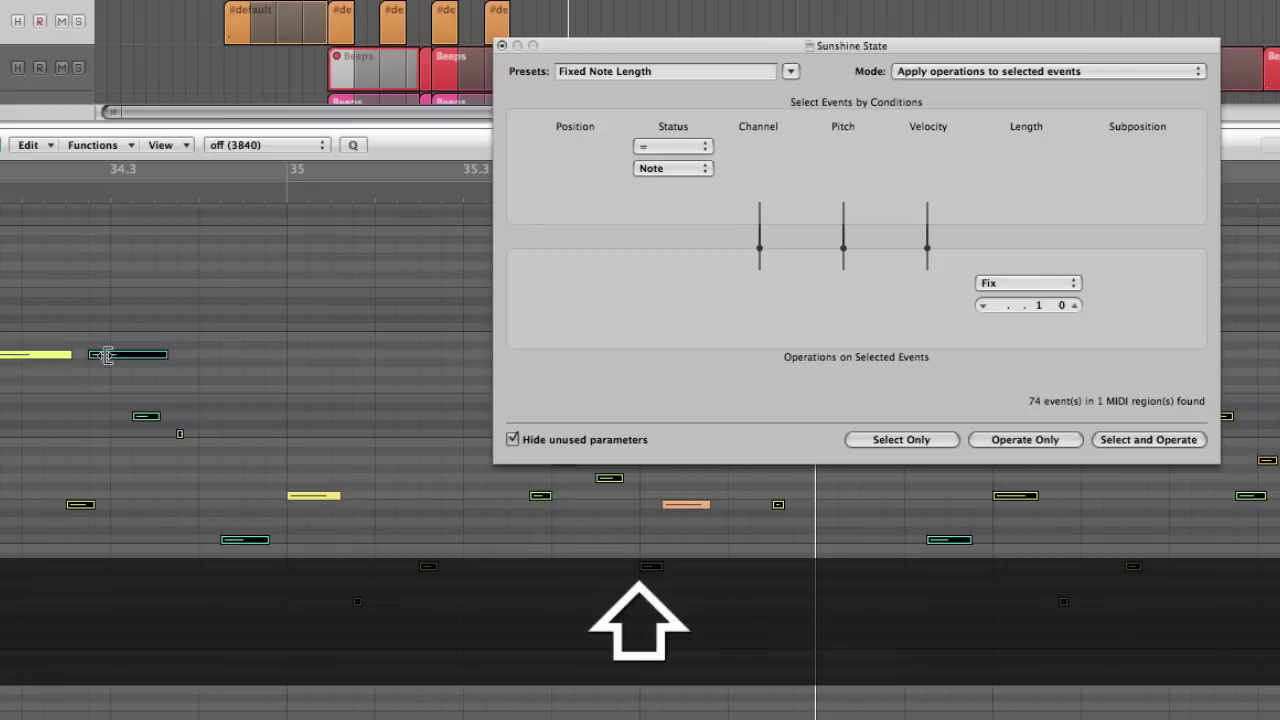
pyautogui.keyDown('shift'); pyautogui.click(150, 356); pyautogui.keyUp('shift')
pyautogui.keyDown('shift'); pyautogui.click(82, 506); pyautogui.keyUp('shift')
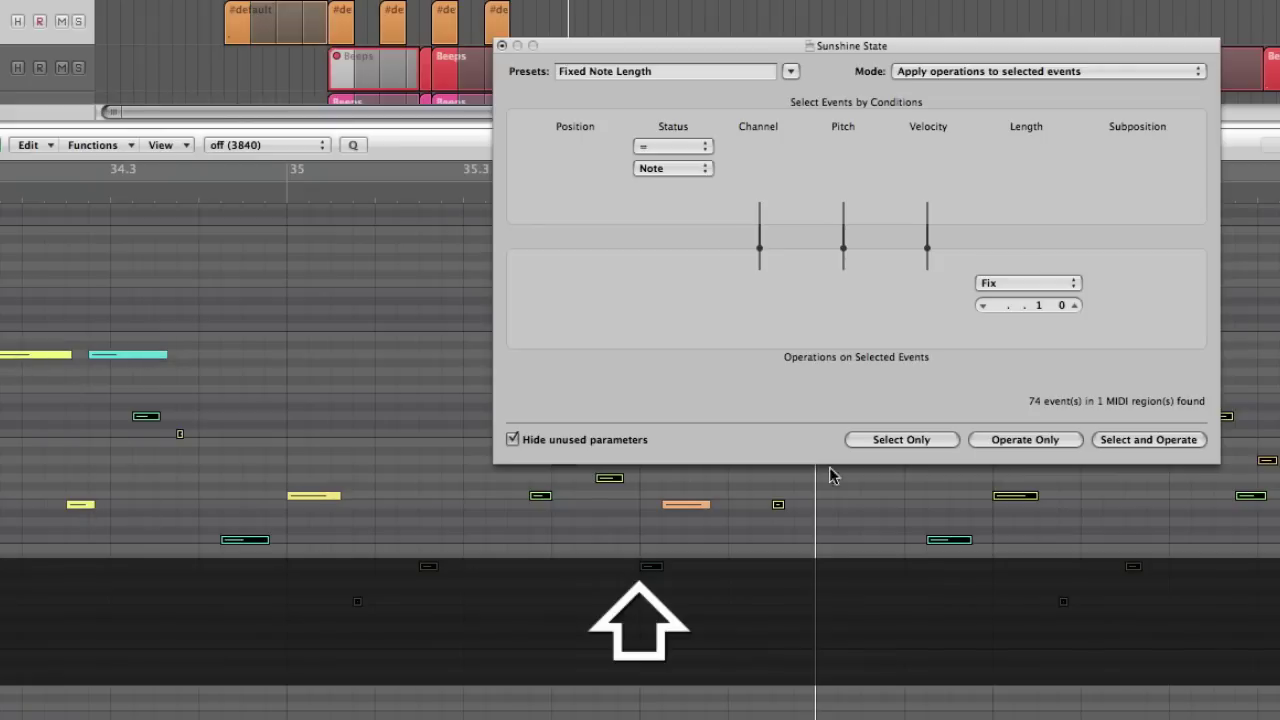
pyautogui.click(1026, 440)
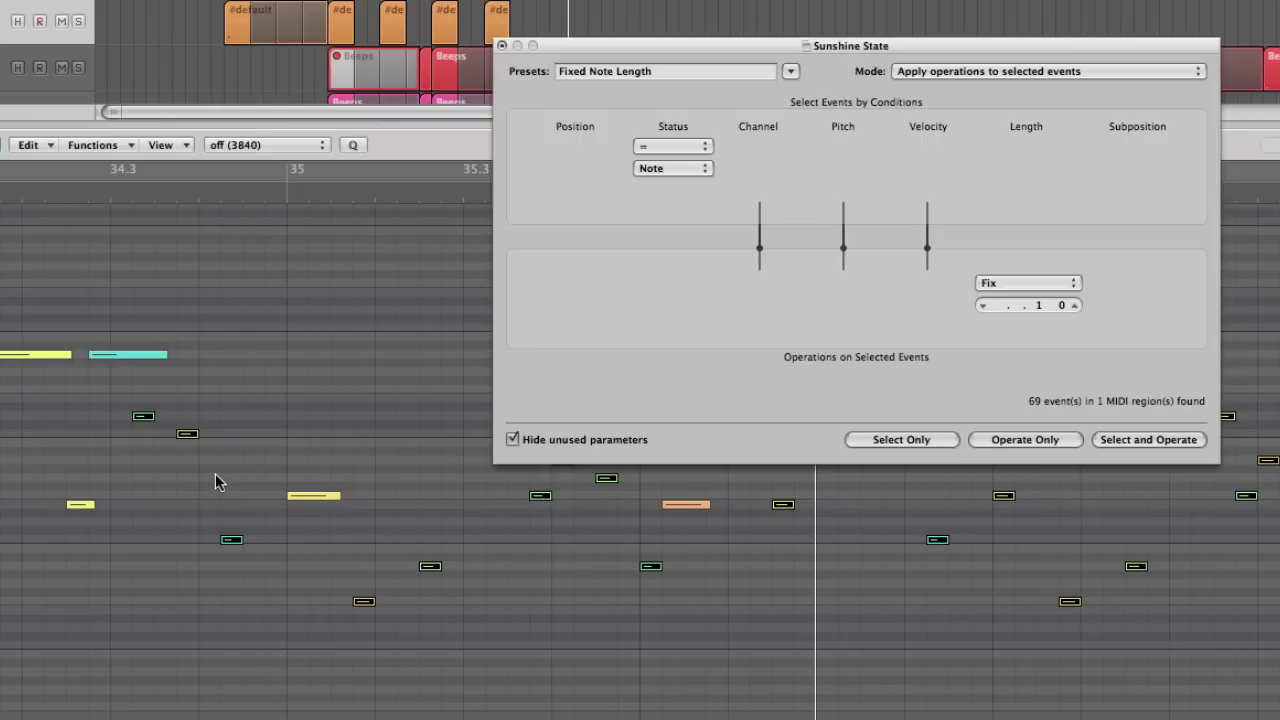
# Undo the fixed length, apply it to all 74 notes with Select and Operate, then undo again
pyautogui.click(38, 150)
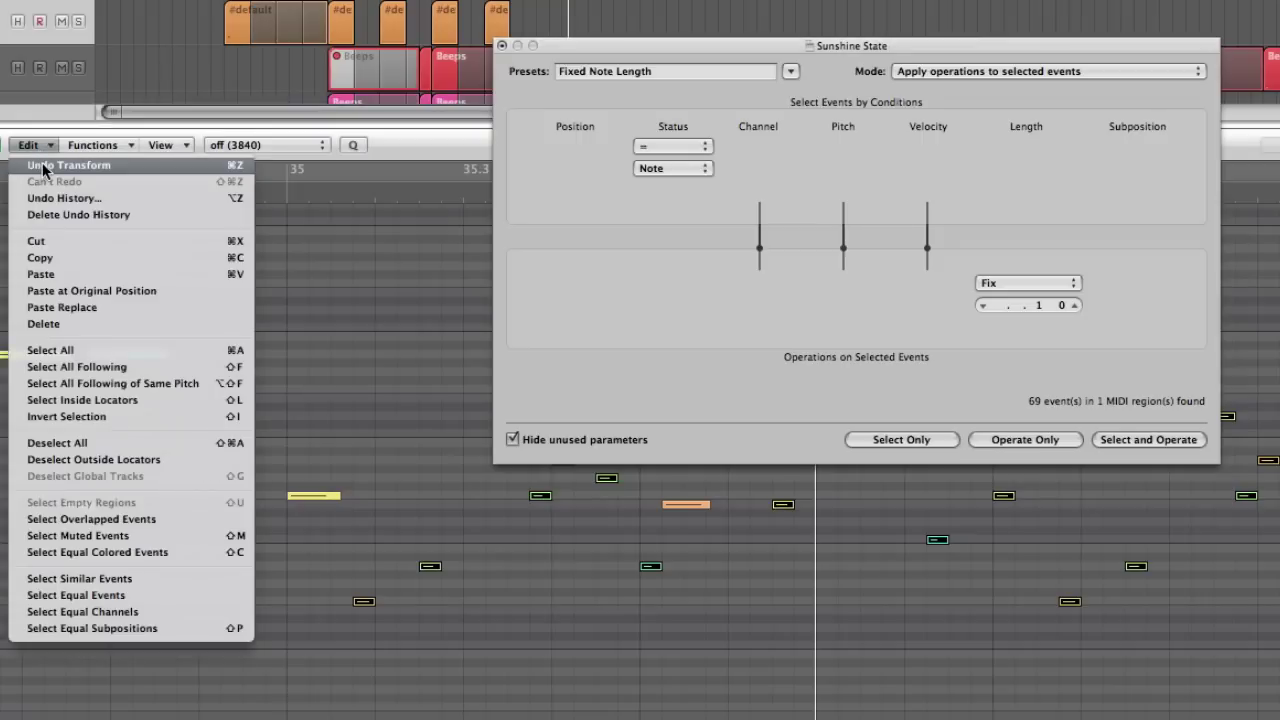
pyautogui.click(44, 165)
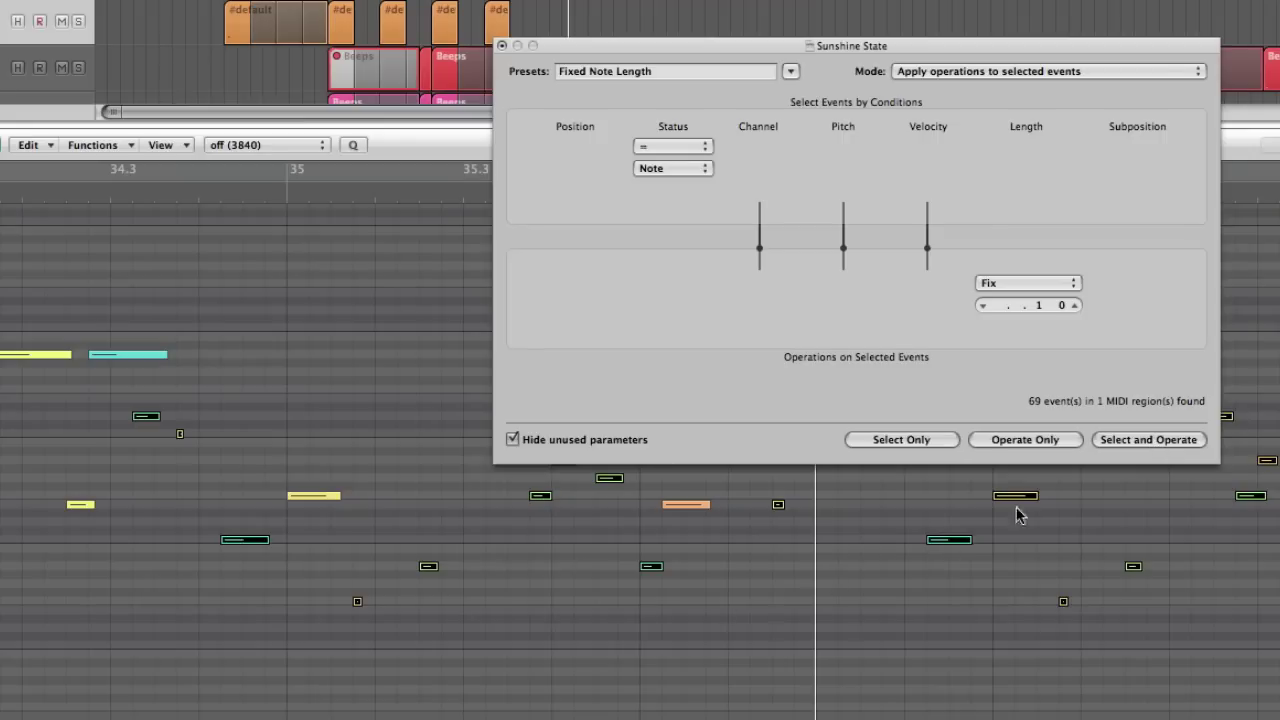
pyautogui.click(1124, 439)
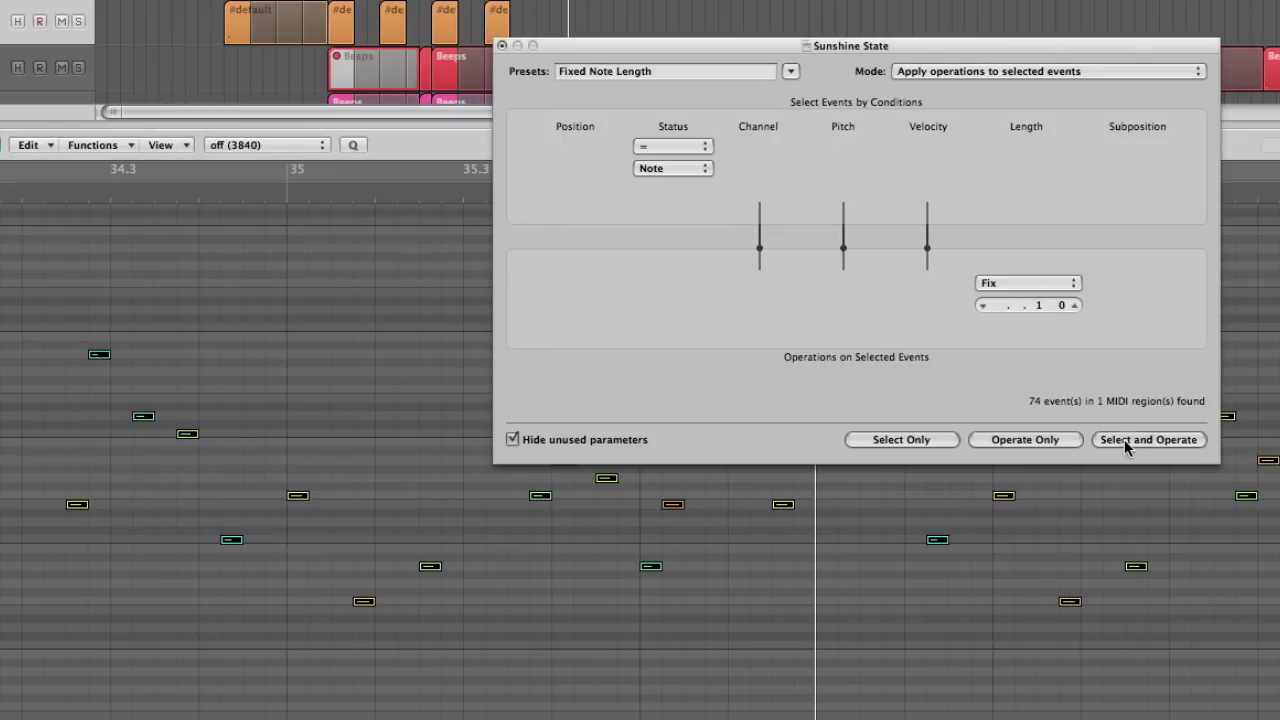
pyautogui.click(45, 148)
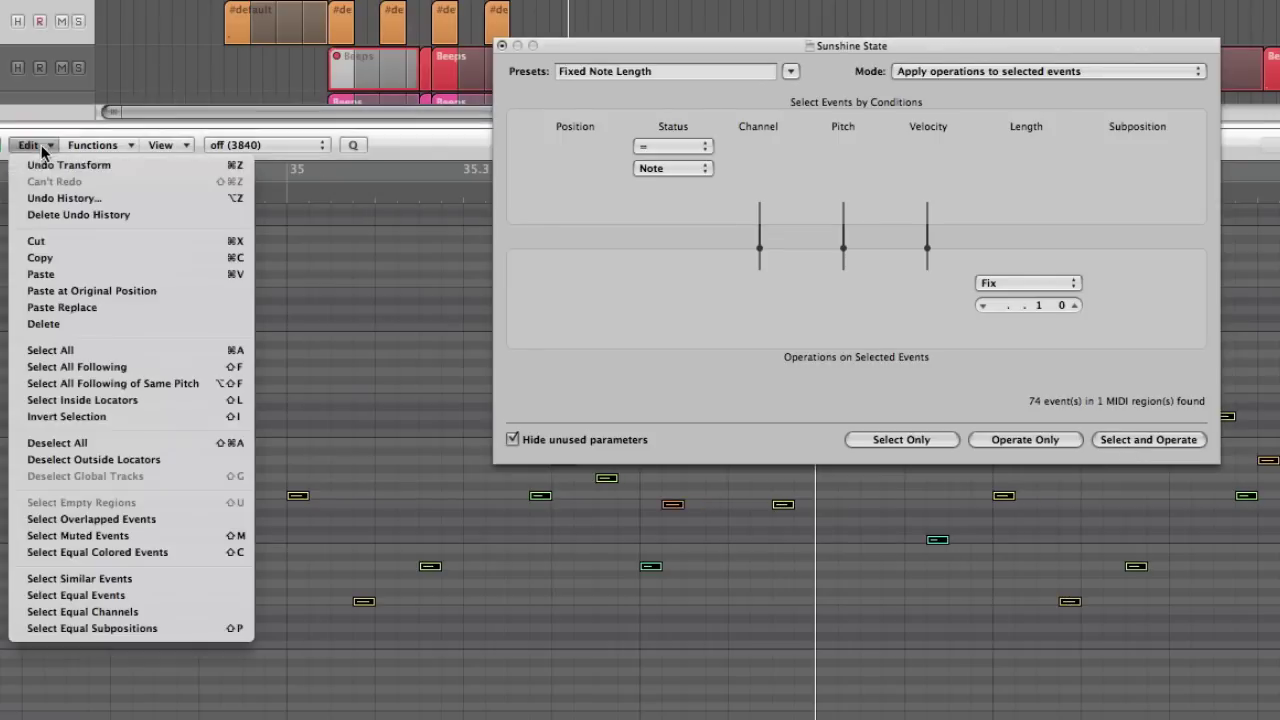
pyautogui.click(47, 166)
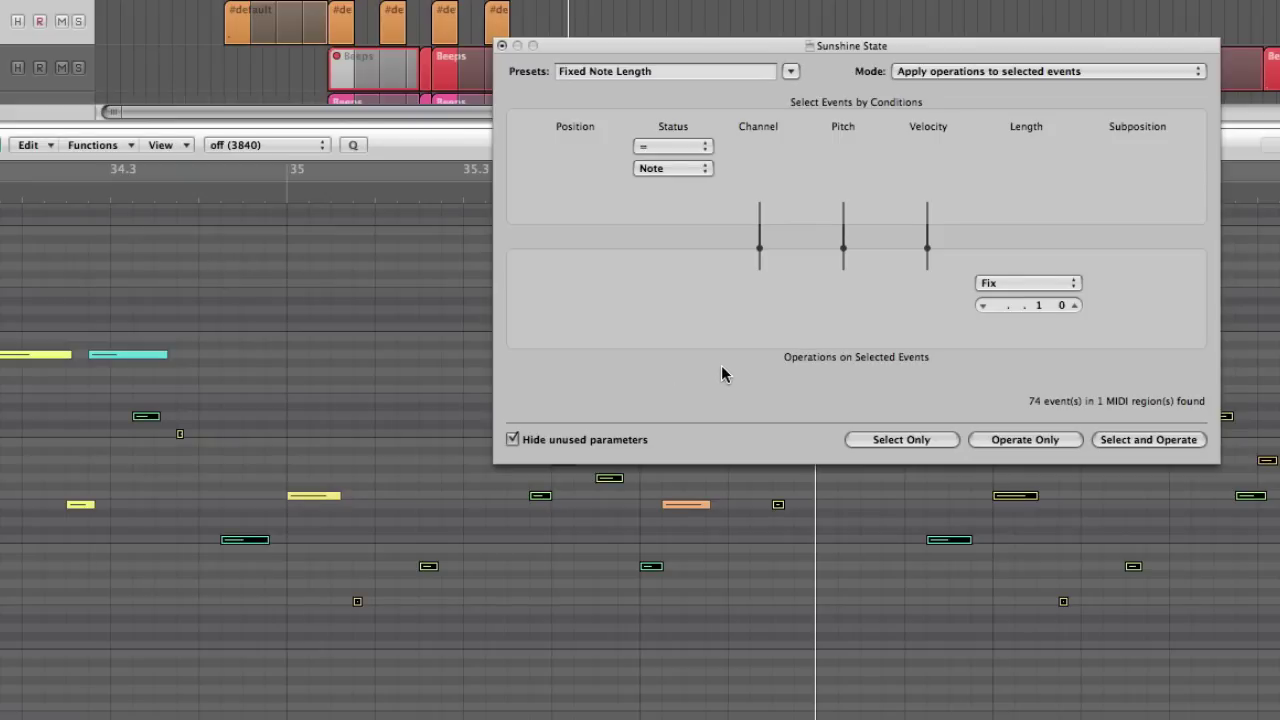
pyautogui.click(790, 72)
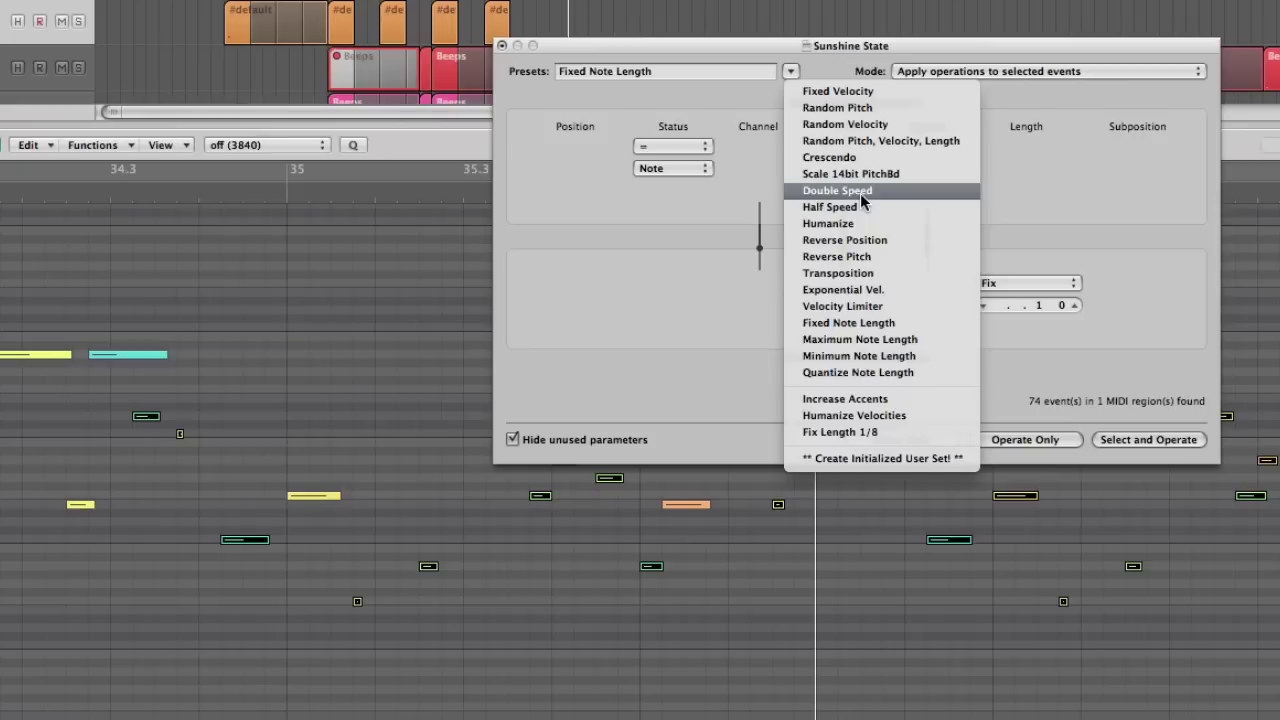
pyautogui.click(631, 262)
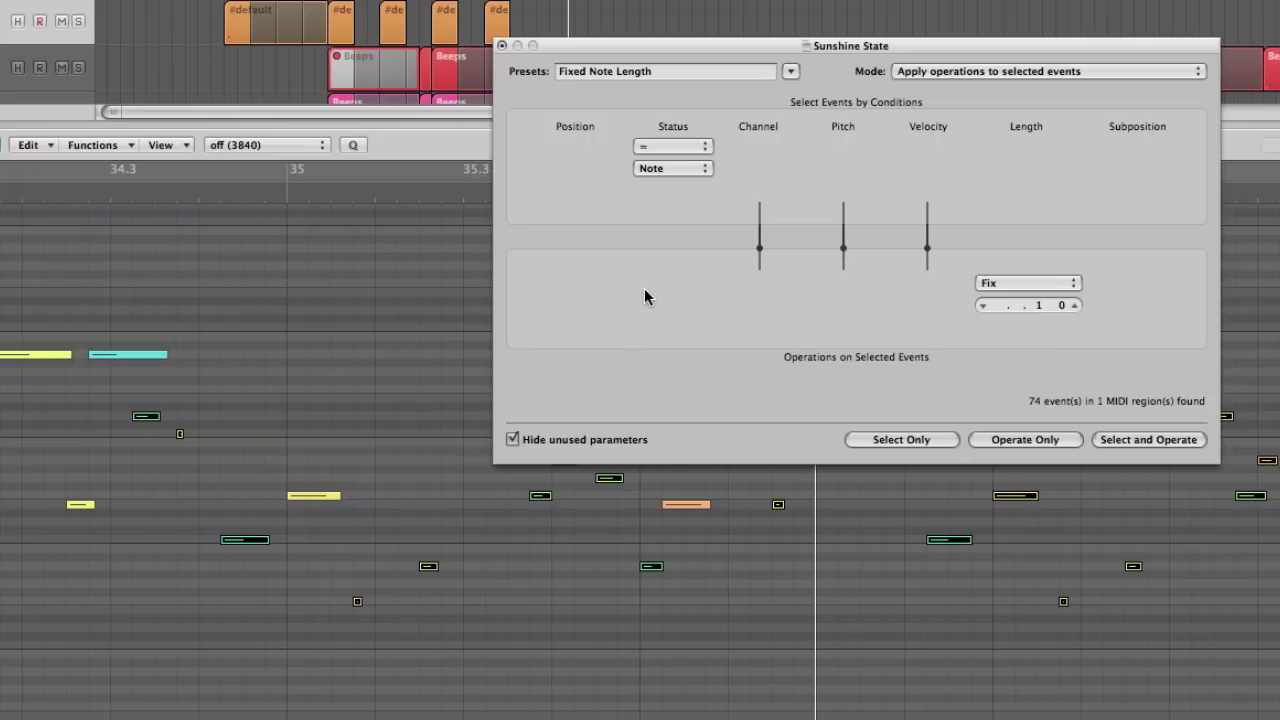
# Uncheck Hide unused parameters and acknowledge the protected-preset alert
pyautogui.click(597, 445)
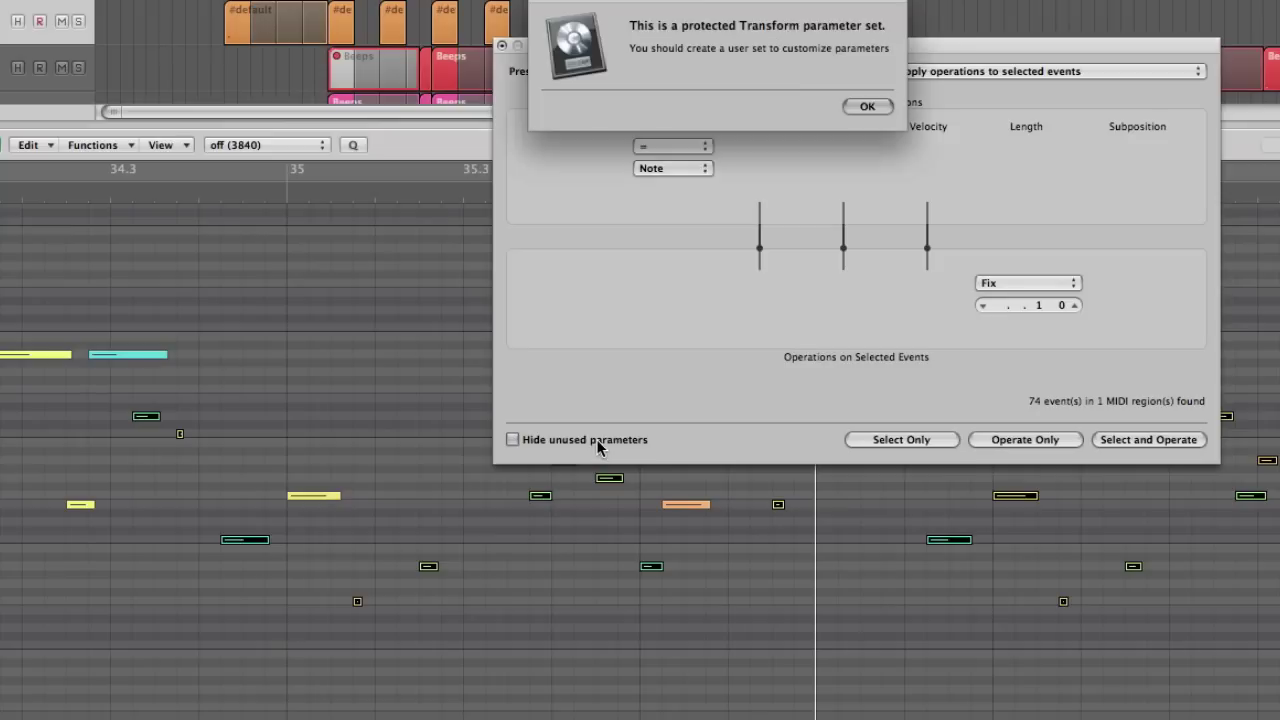
pyautogui.click(863, 108)
pyautogui.click(868, 106)
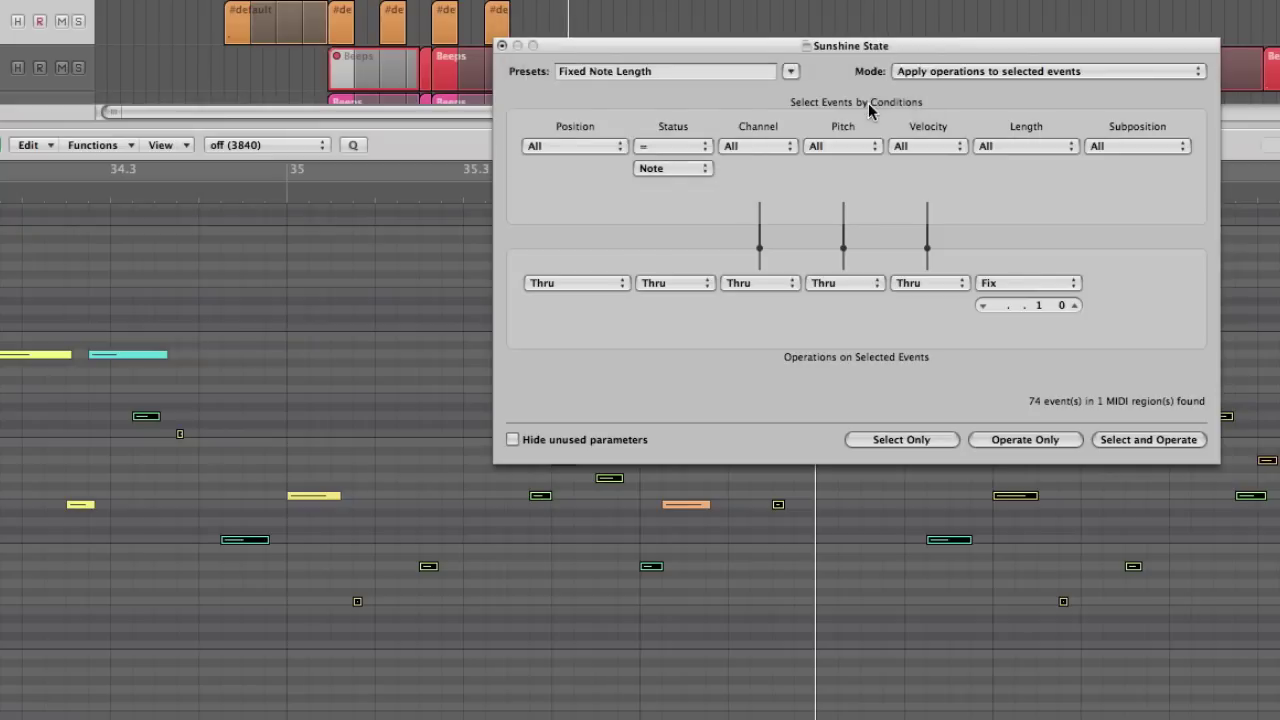
# Create an initialized user set named New Parameter Set from the Presets menu
pyautogui.click(790, 76)
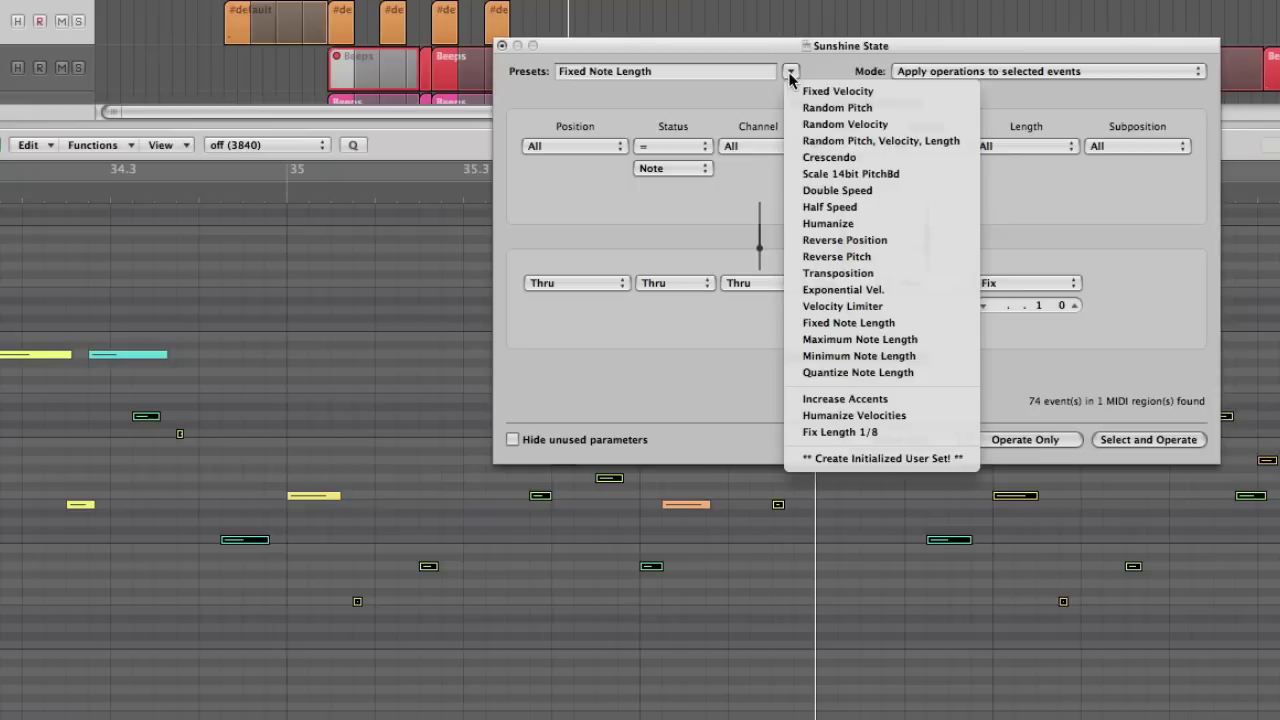
pyautogui.click(850, 458)
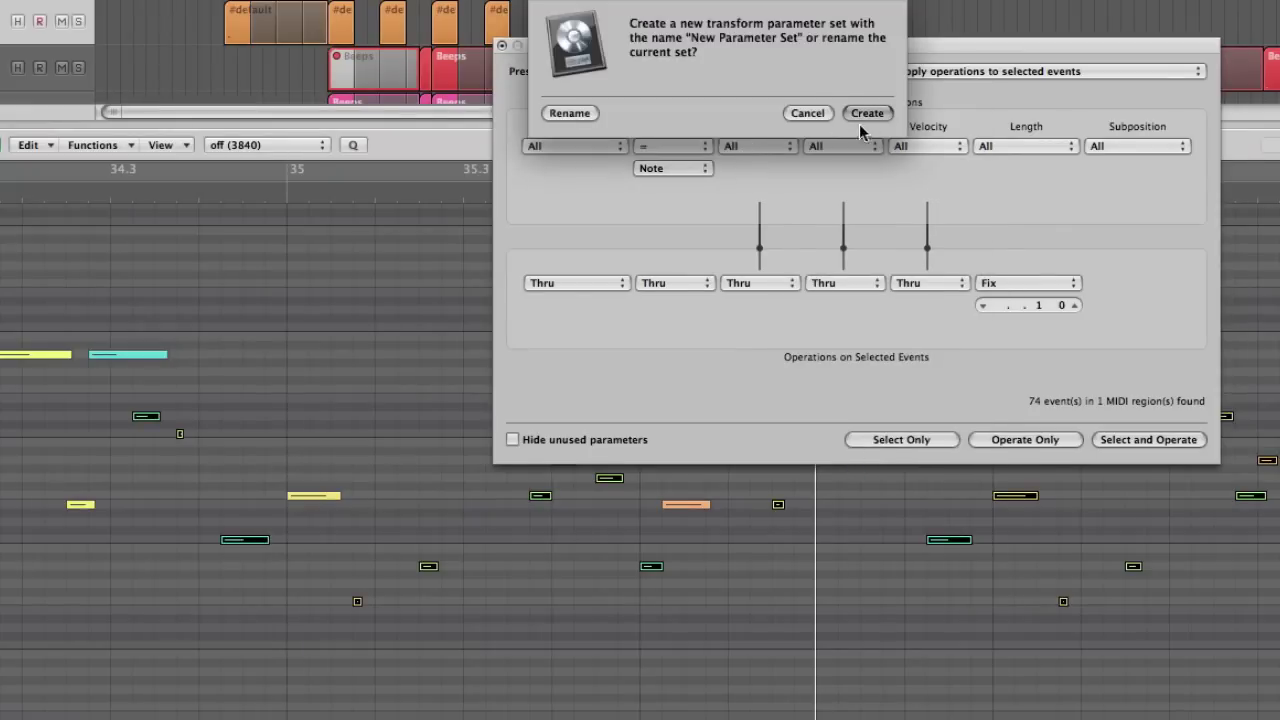
pyautogui.click(867, 114)
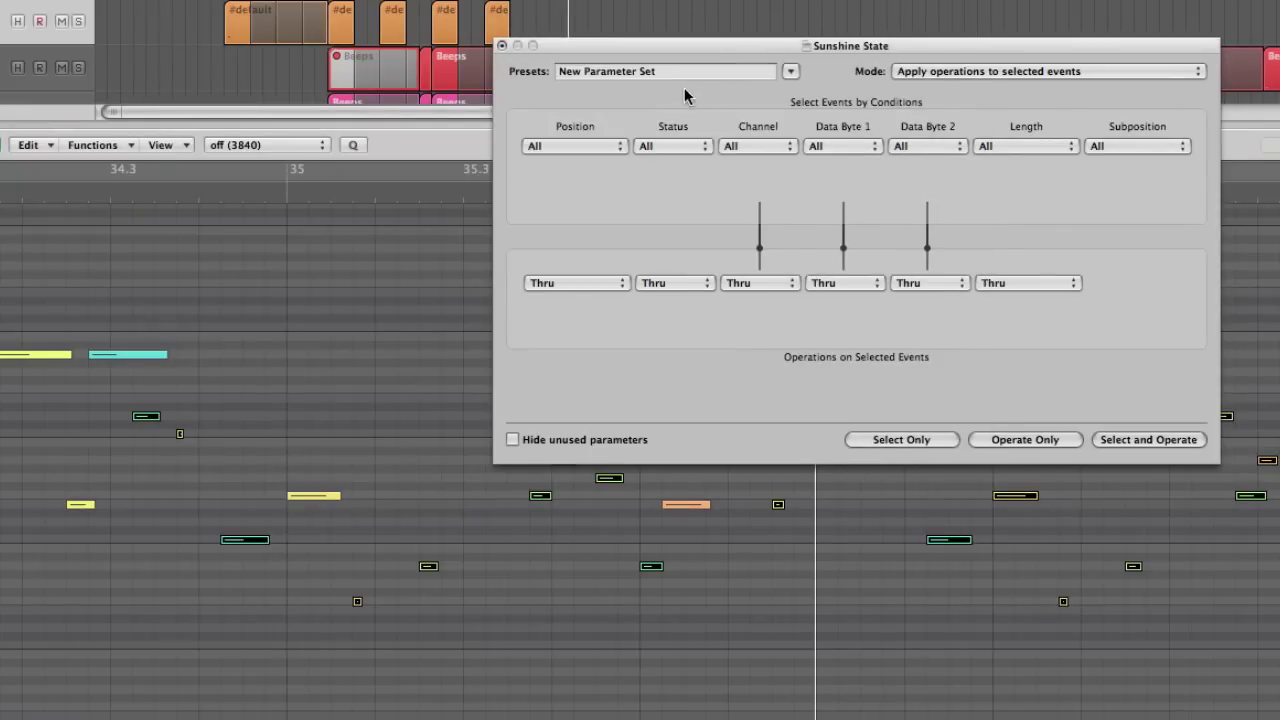
# Rename New Parameter Set to 'Test Set' and confirm with Rename
pyautogui.doubleClick(671, 69)
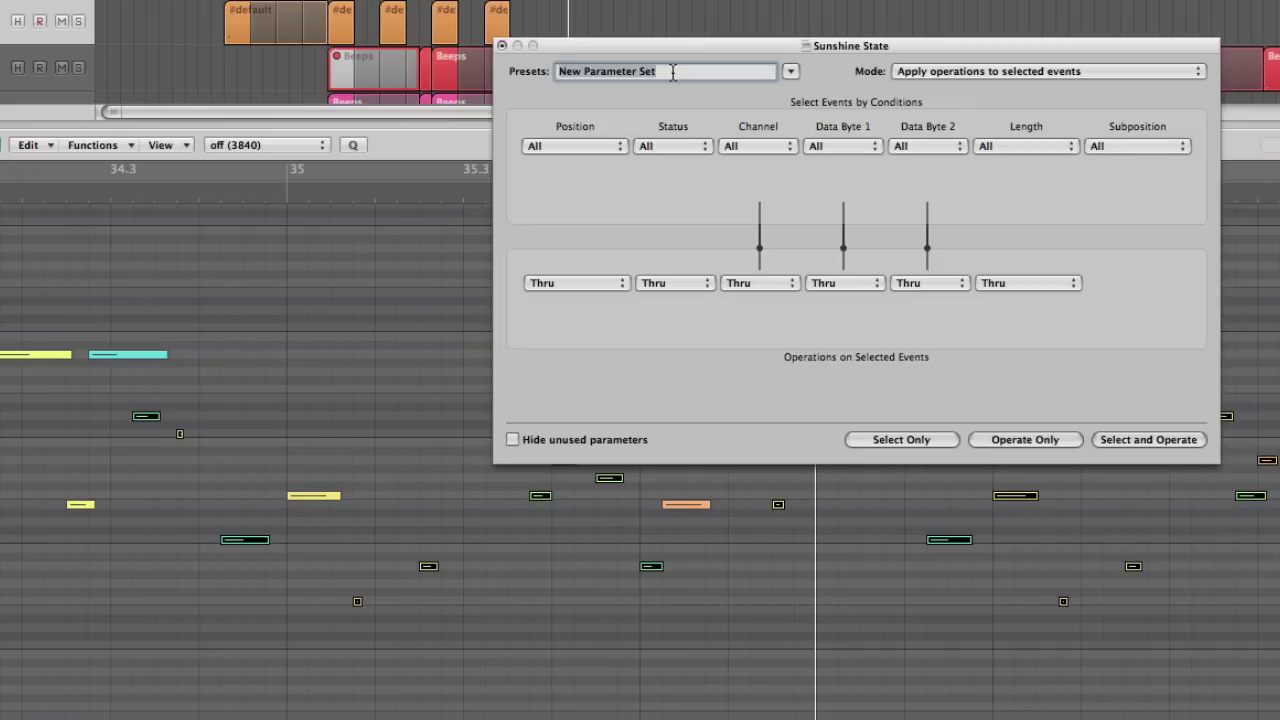
pyautogui.write('Test')
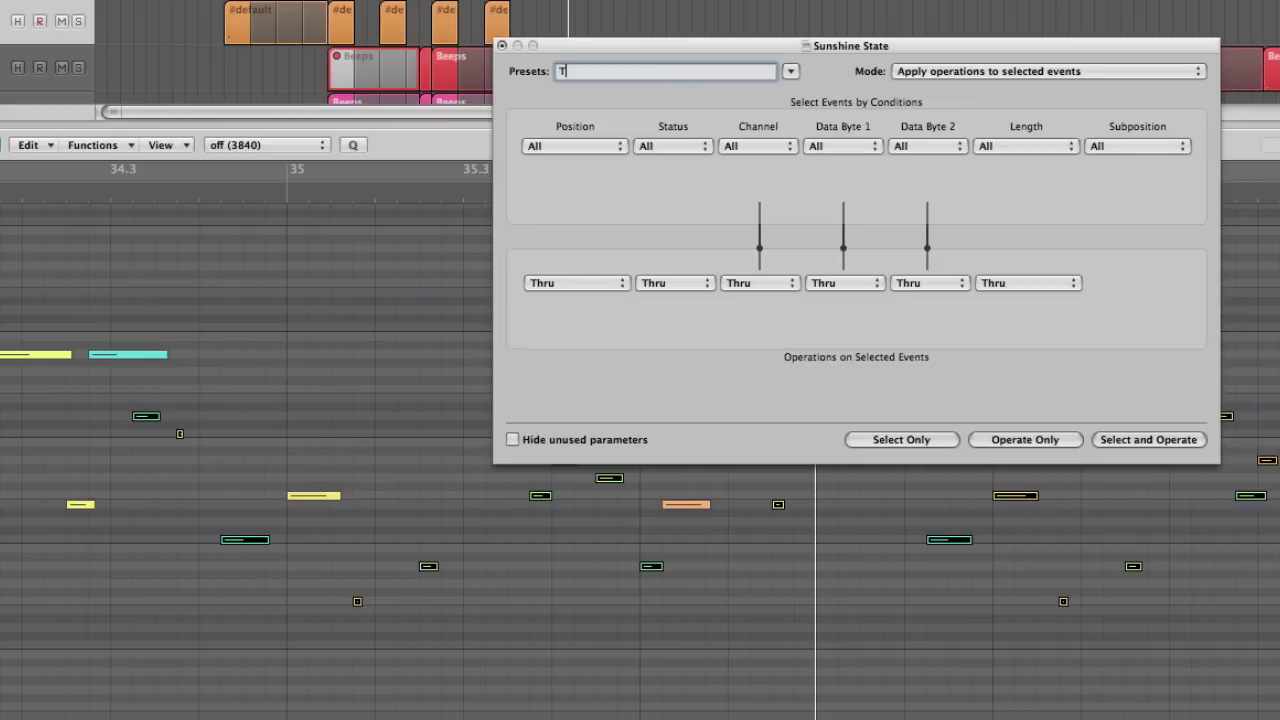
pyautogui.write(' Set')
pyautogui.press('Return')
pyautogui.click(572, 113)
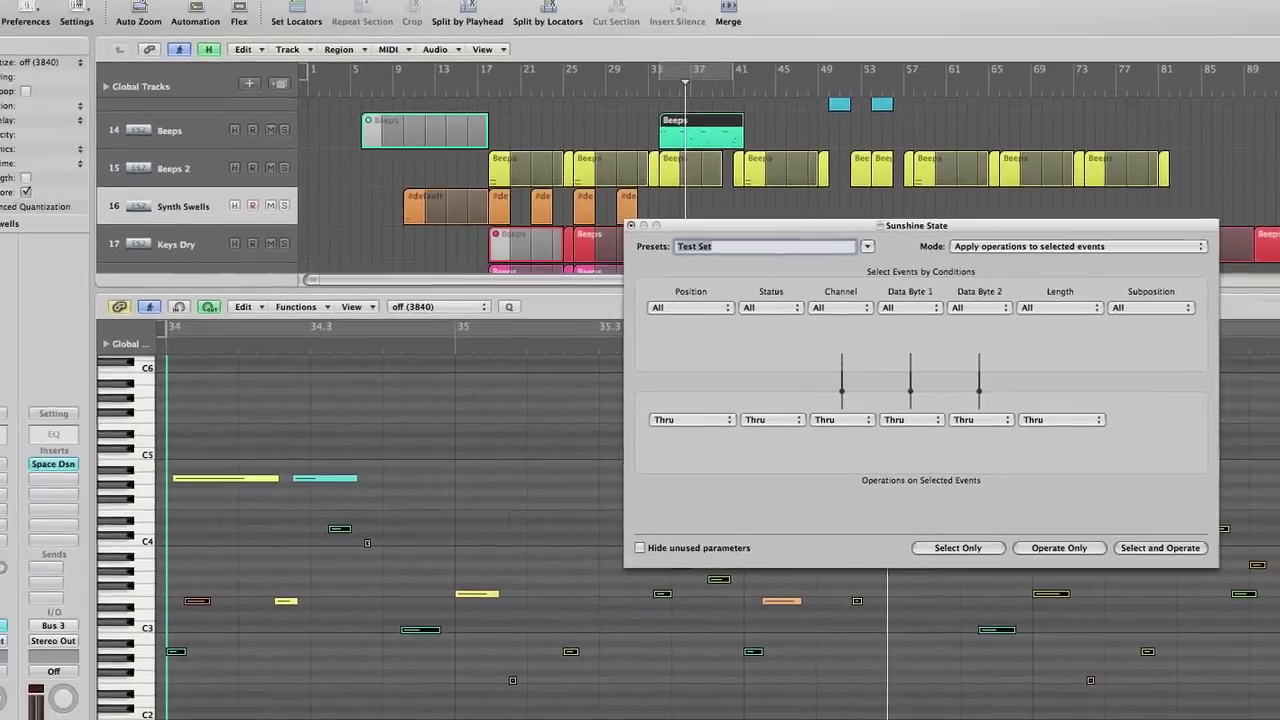
pyautogui.click(134, 9)
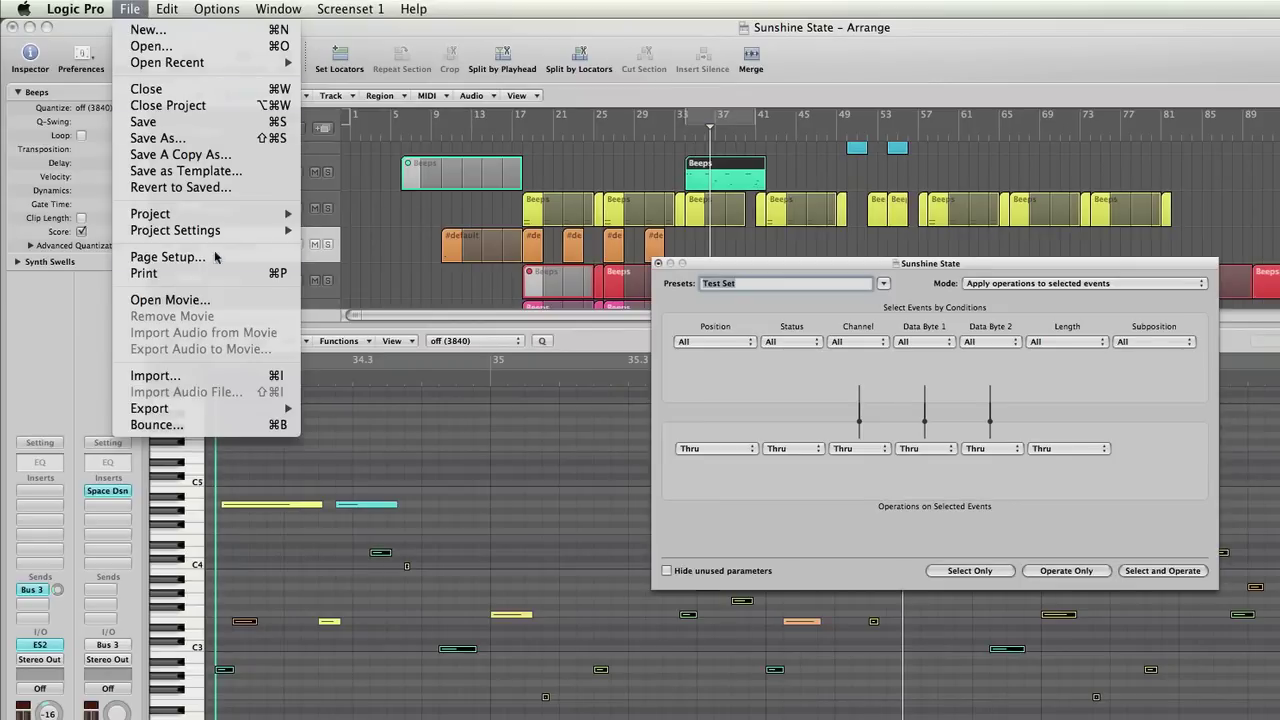
pyautogui.moveTo(215, 231)
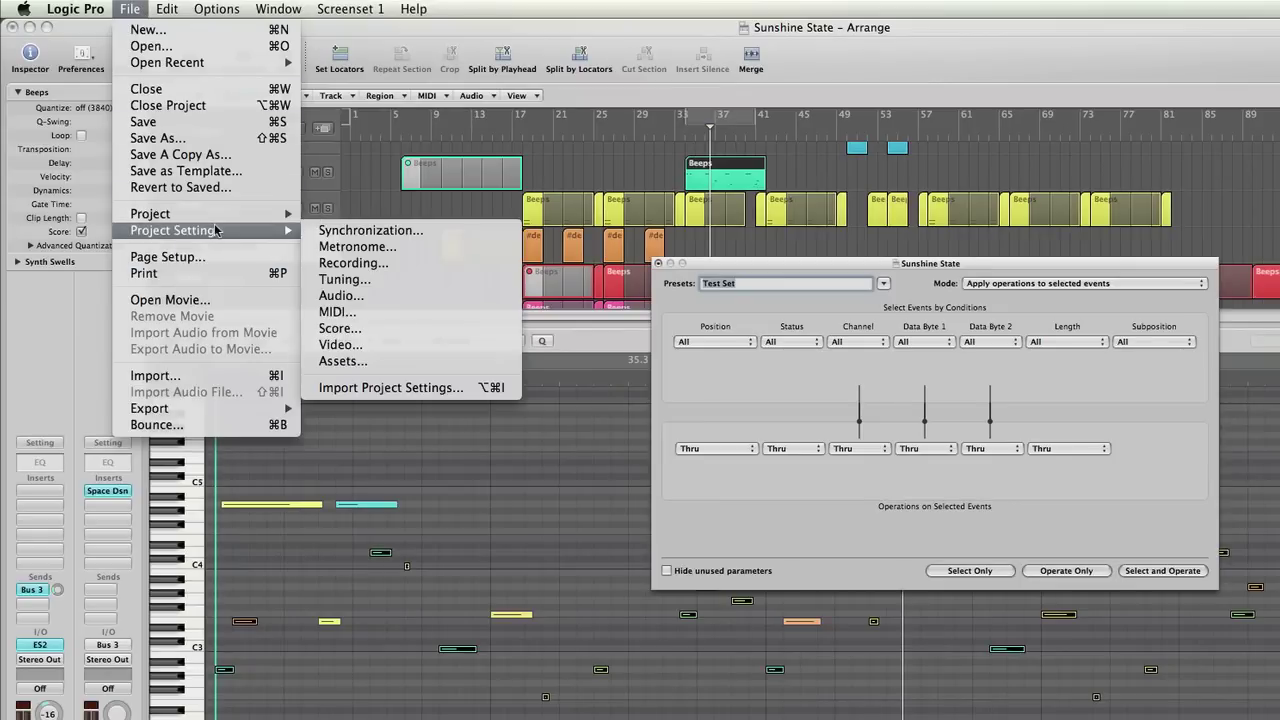
pyautogui.click(369, 388)
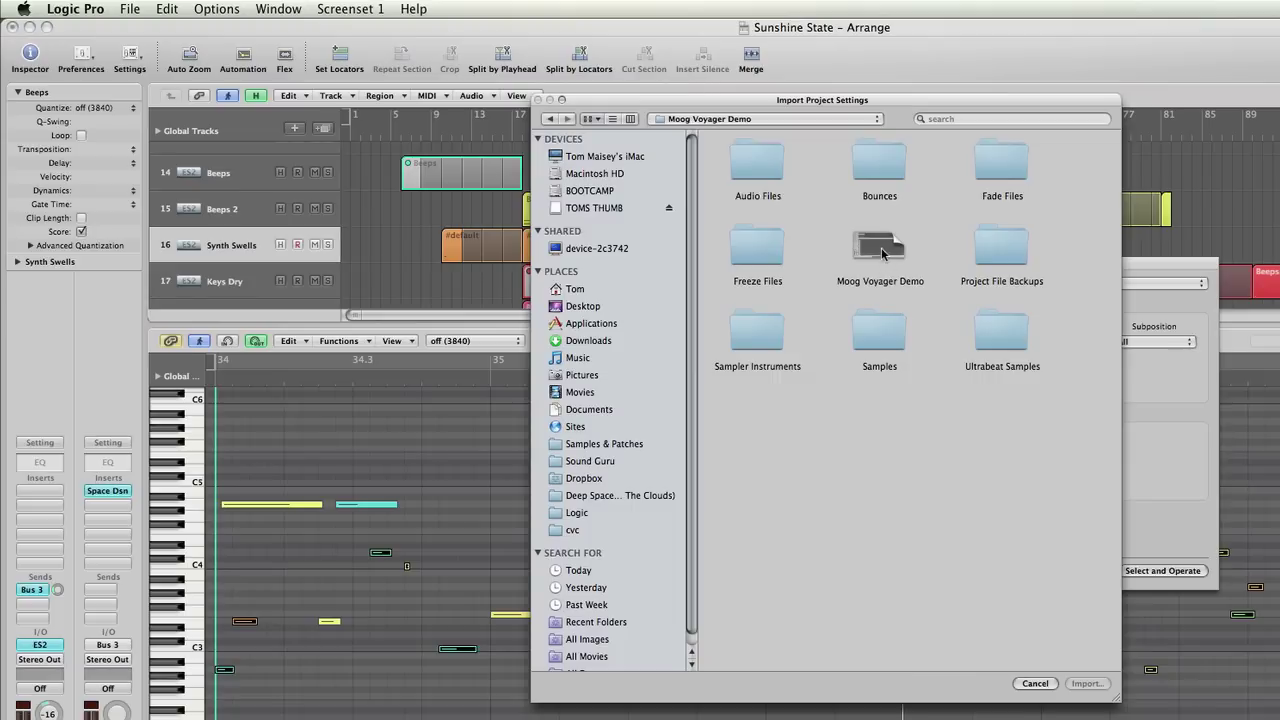
pyautogui.click(882, 253)
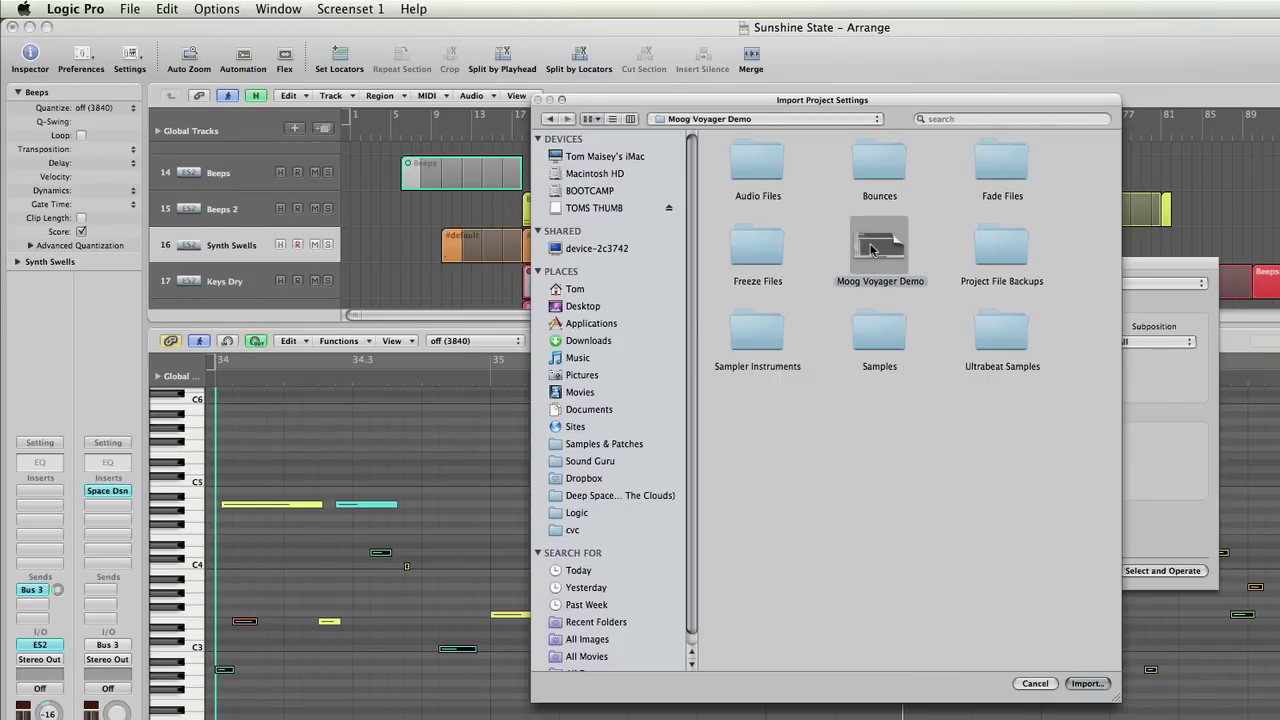
pyautogui.press('Return')
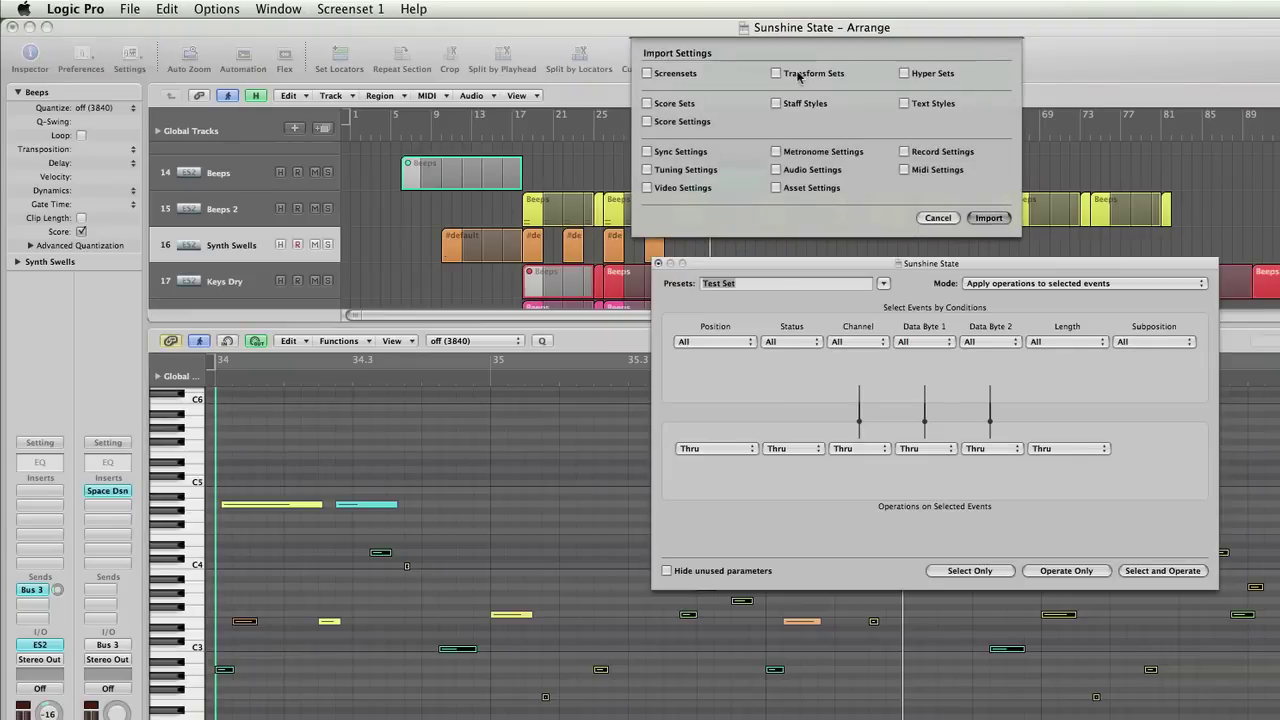
pyautogui.click(777, 74)
pyautogui.click(936, 218)
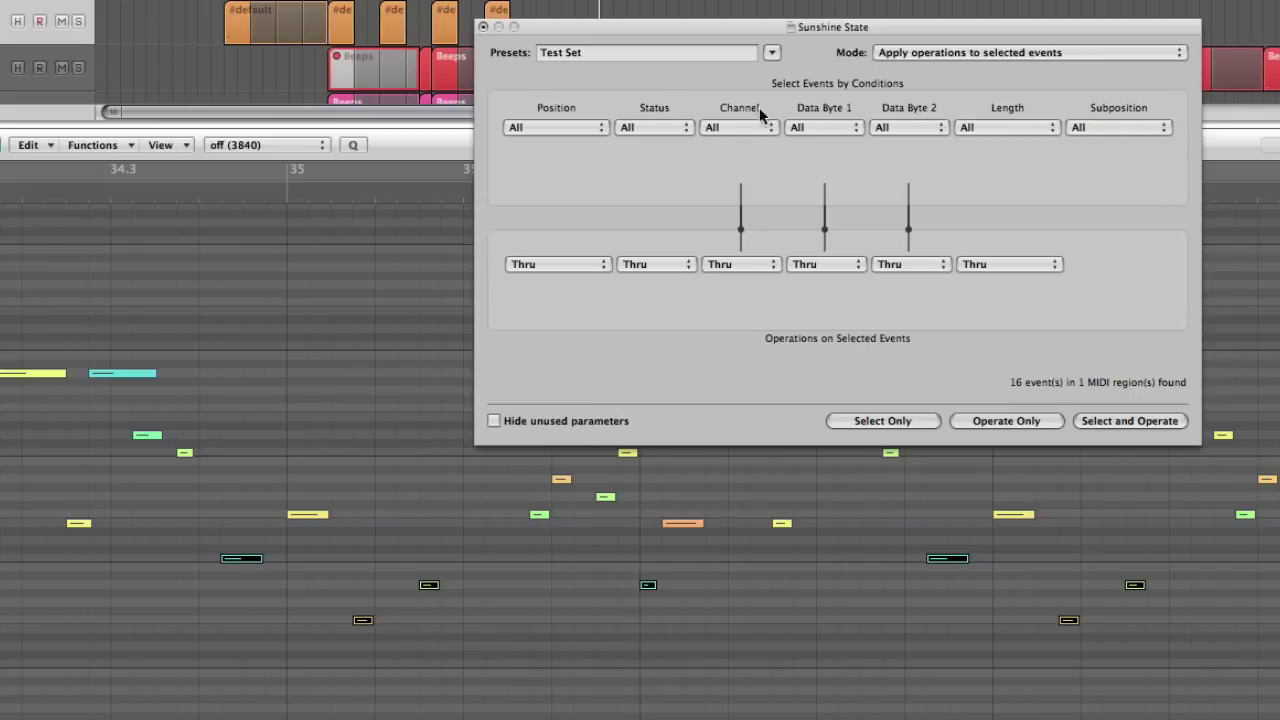
# Set the Status condition to '=' with Note as the event type
pyautogui.click(657, 126)
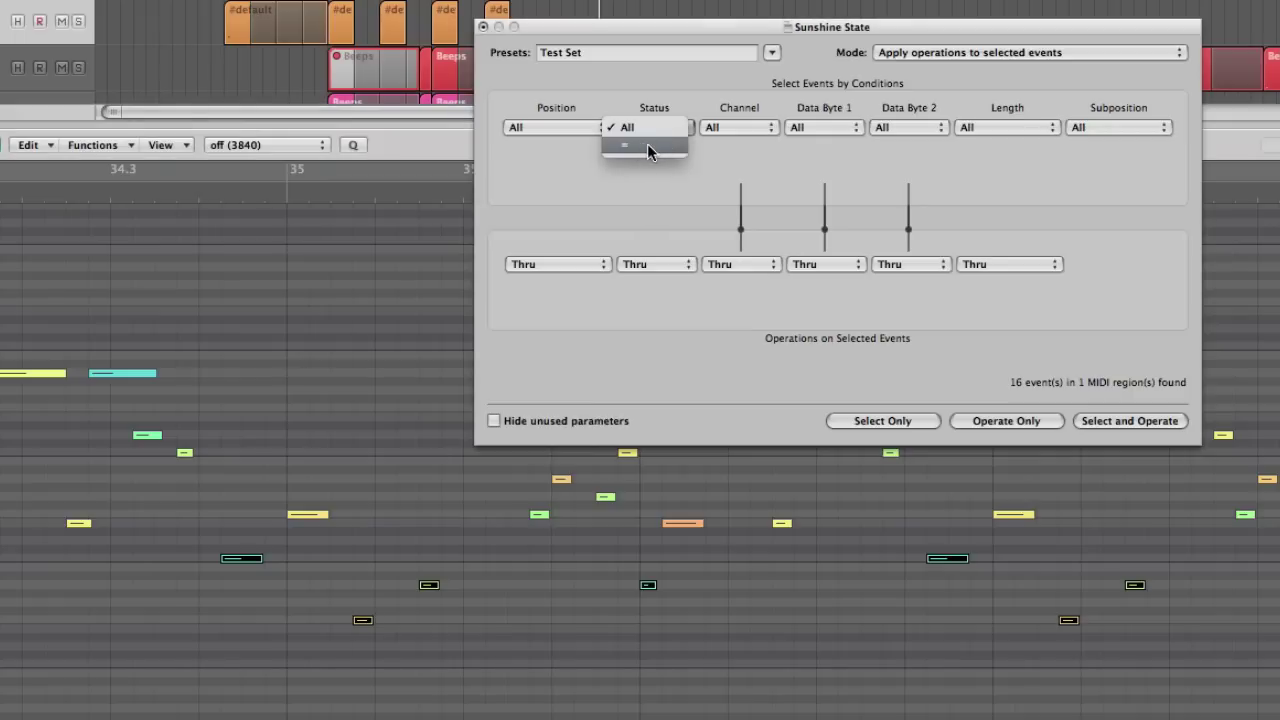
pyautogui.click(623, 145)
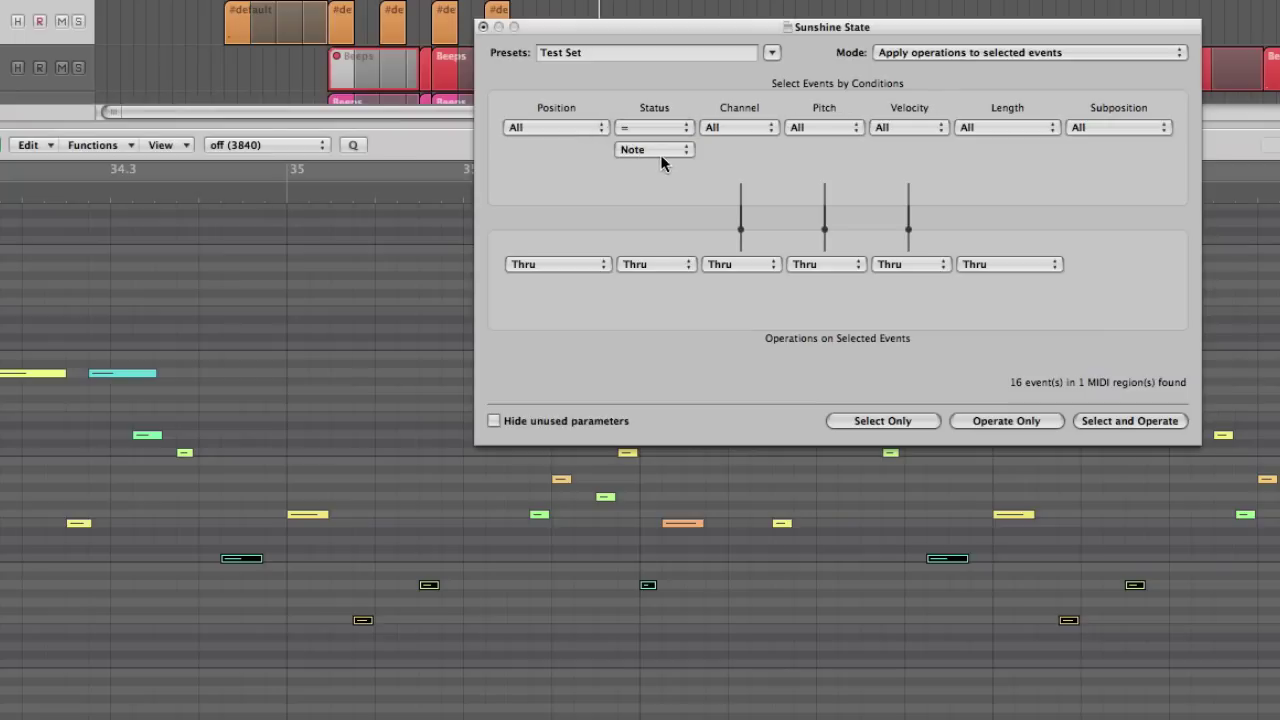
pyautogui.click(660, 154)
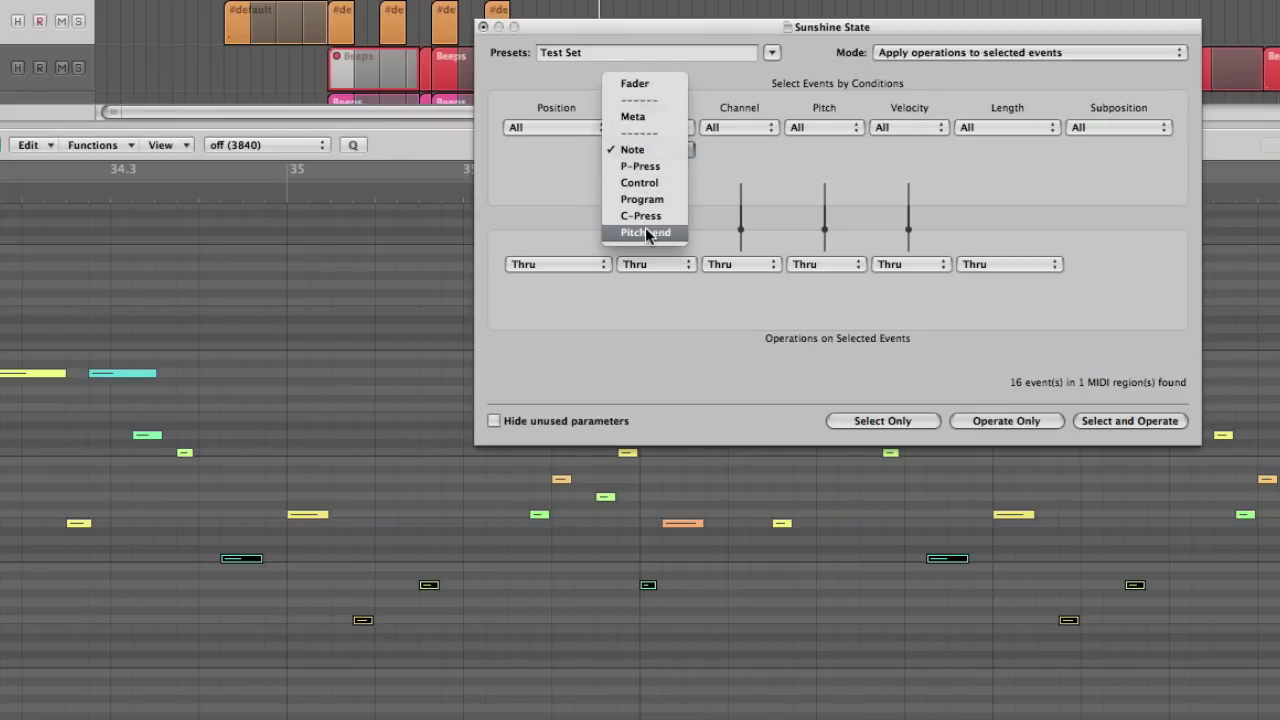
pyautogui.click(637, 151)
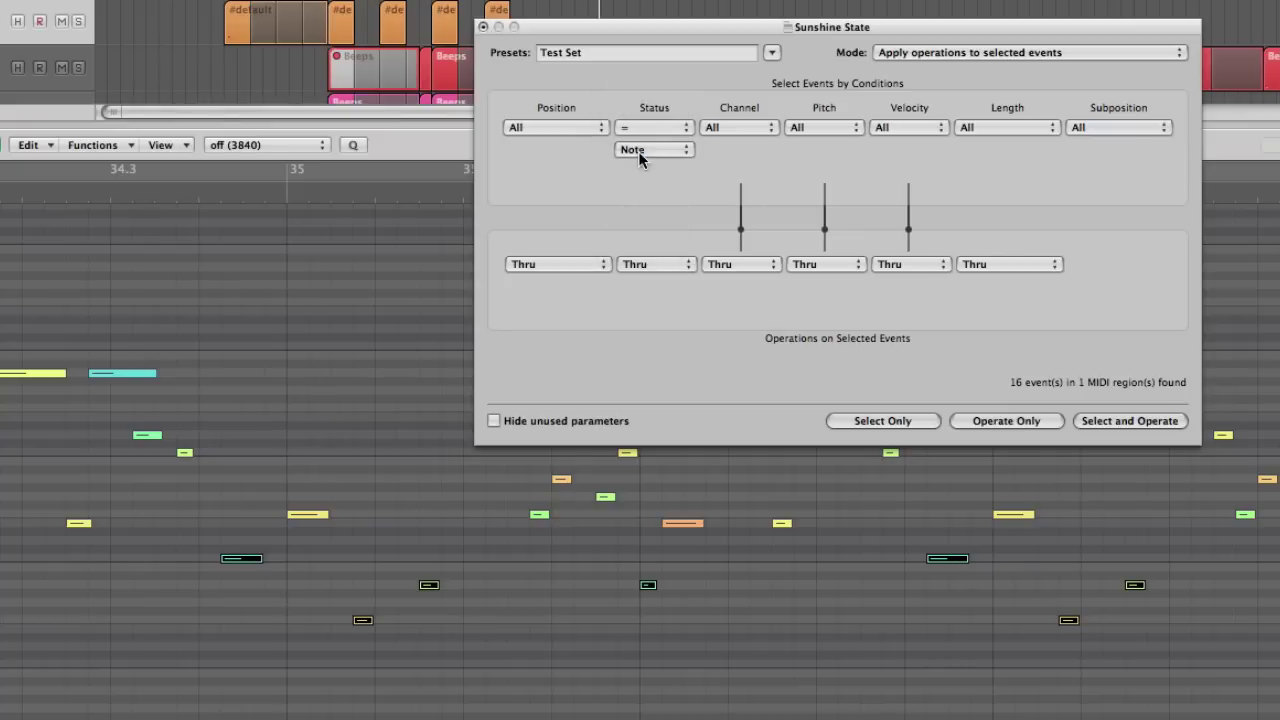
# Set the Pitch condition to '= C3' and select the four matching notes
pyautogui.click(830, 127)
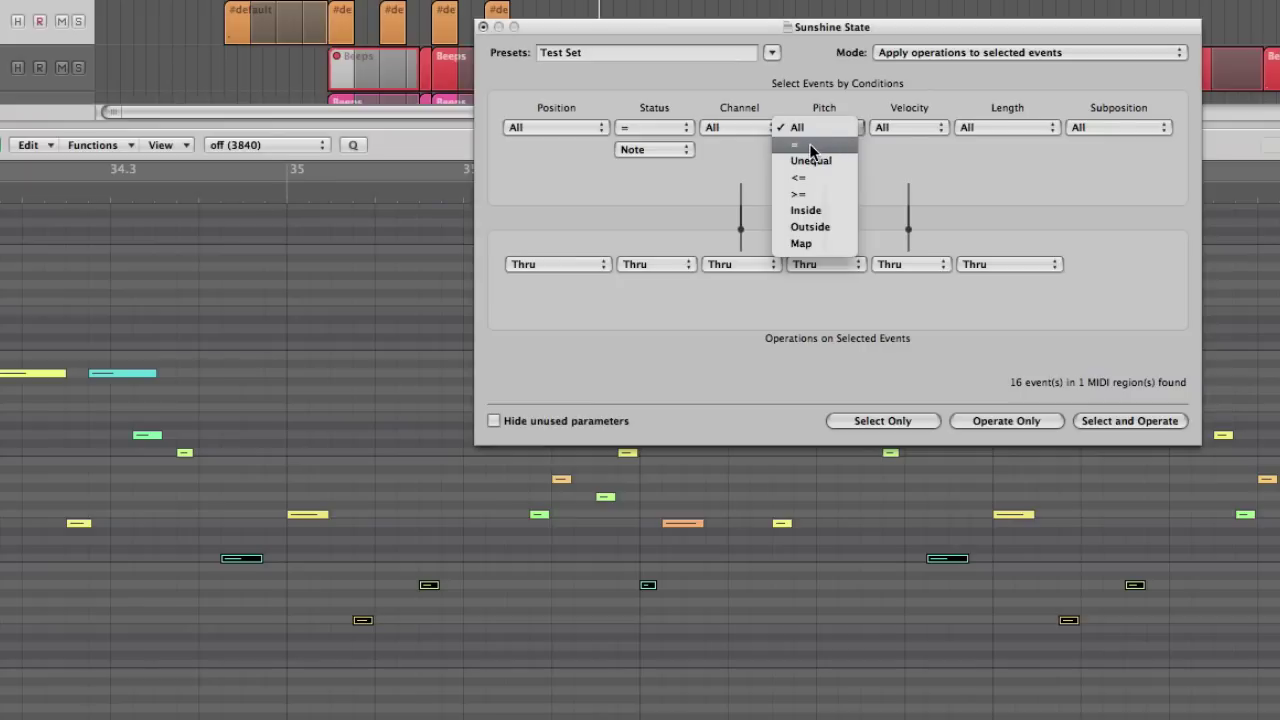
pyautogui.click(814, 146)
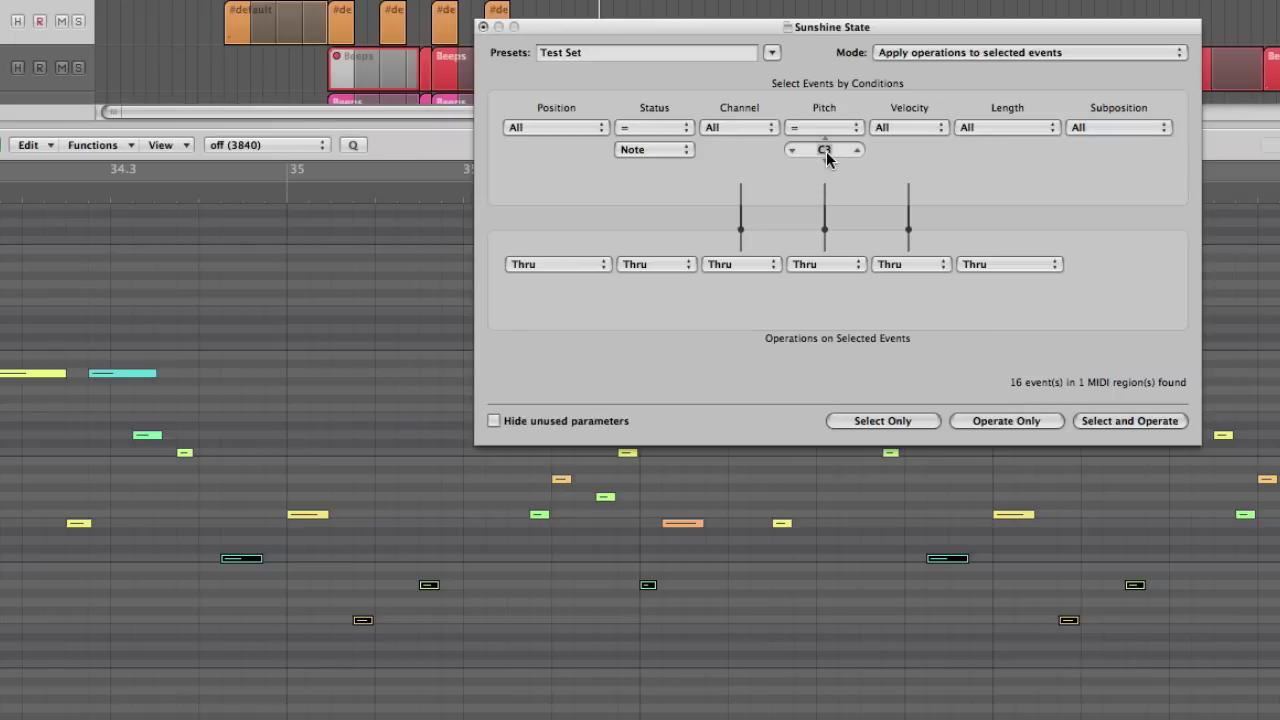
pyautogui.click(845, 420)
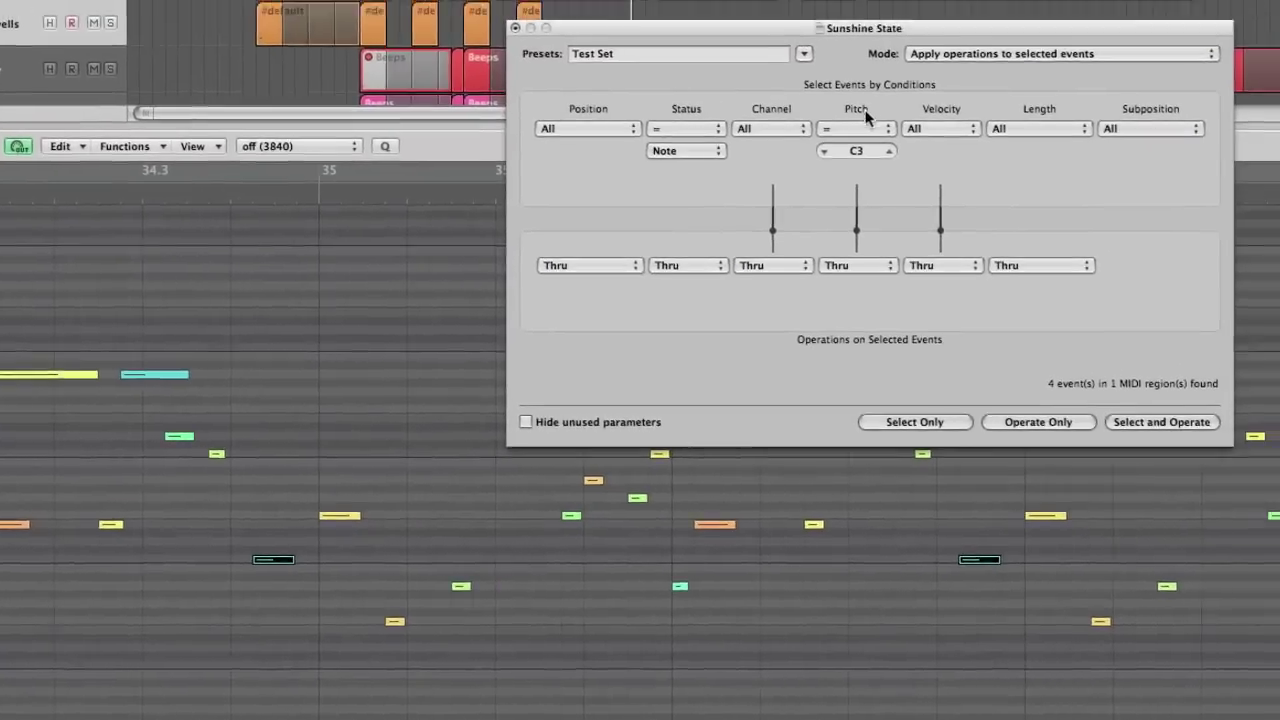
# Try Pitch Unequal C3 (70 notes), then <= C3 (16 notes), selecting matches each time
pyautogui.click(976, 61)
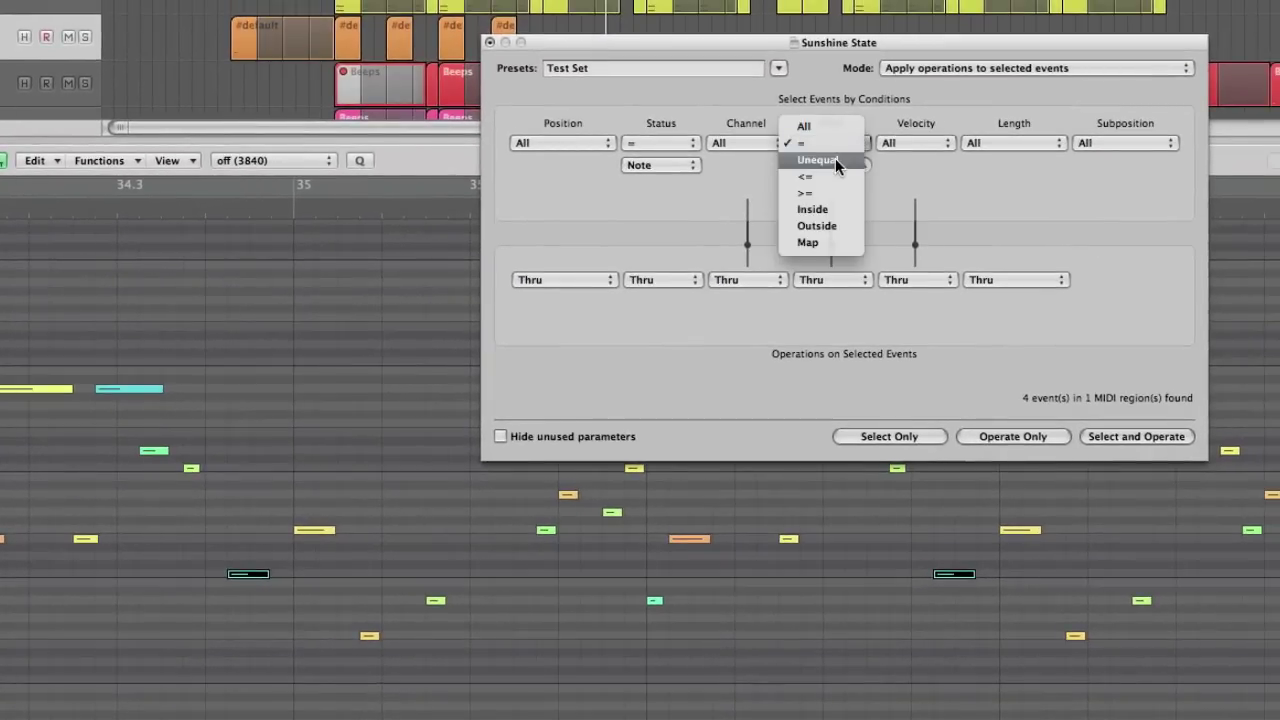
pyautogui.click(835, 160)
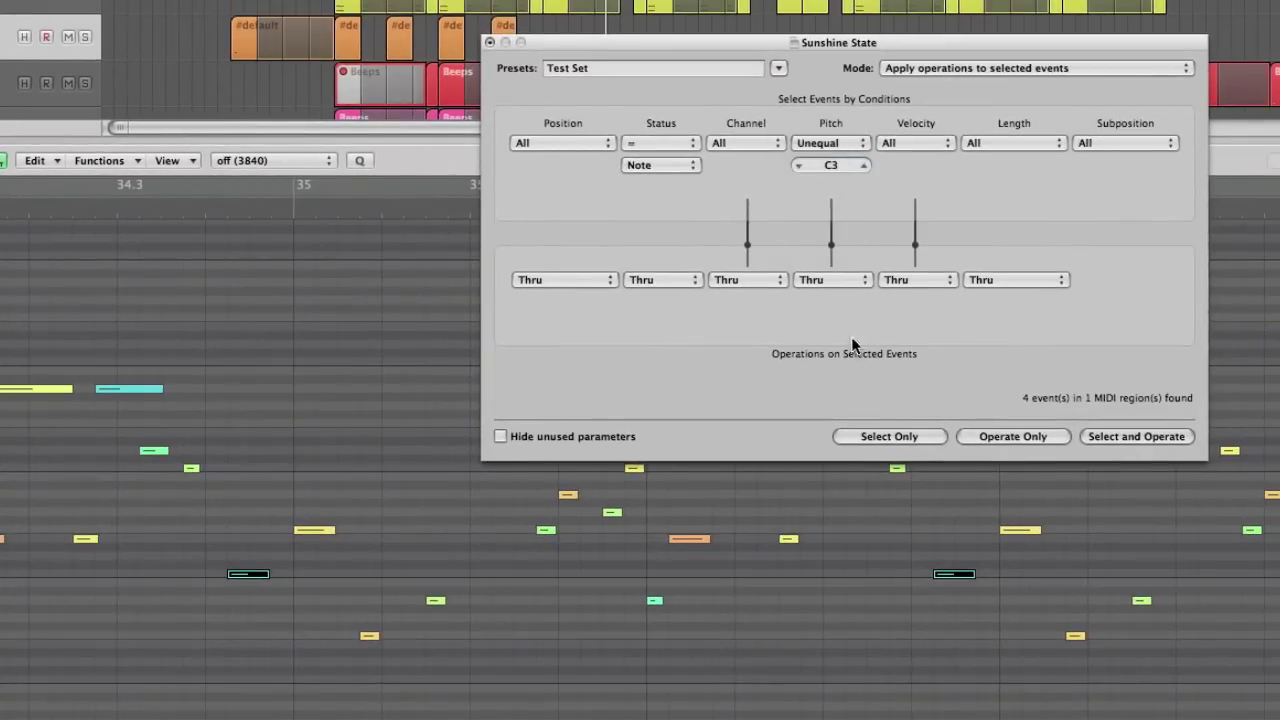
pyautogui.click(858, 436)
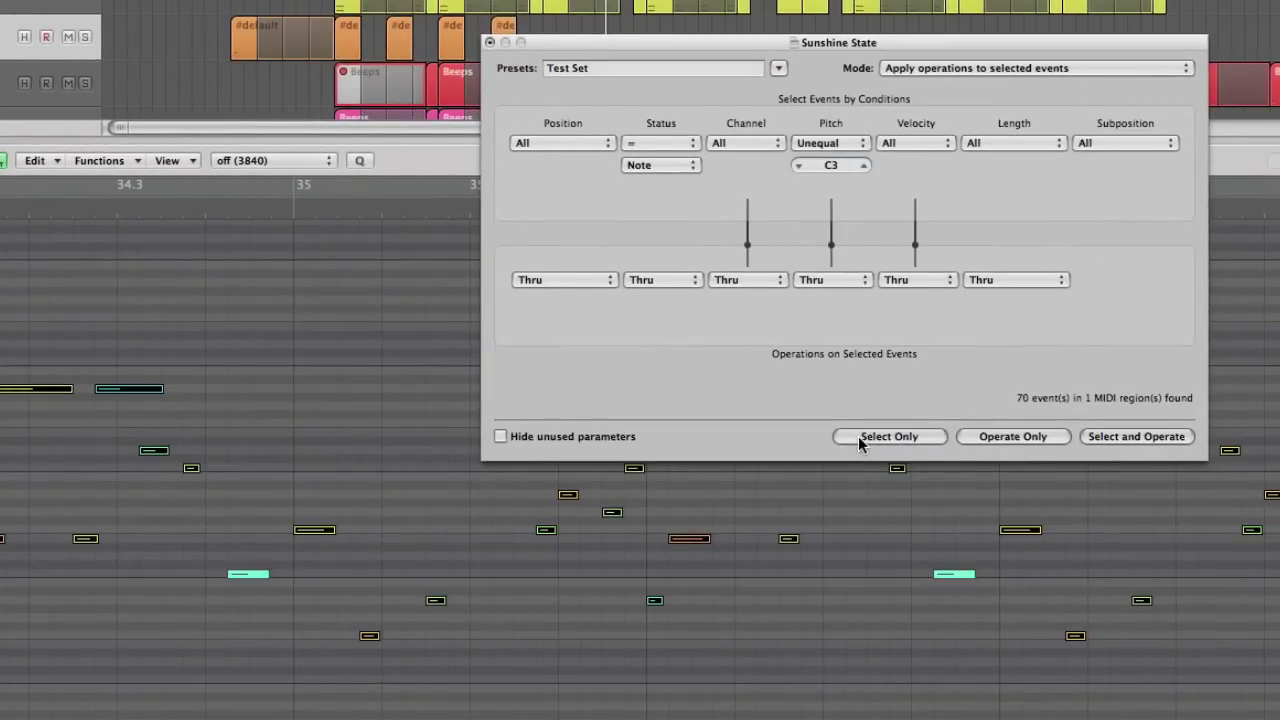
pyautogui.click(849, 142)
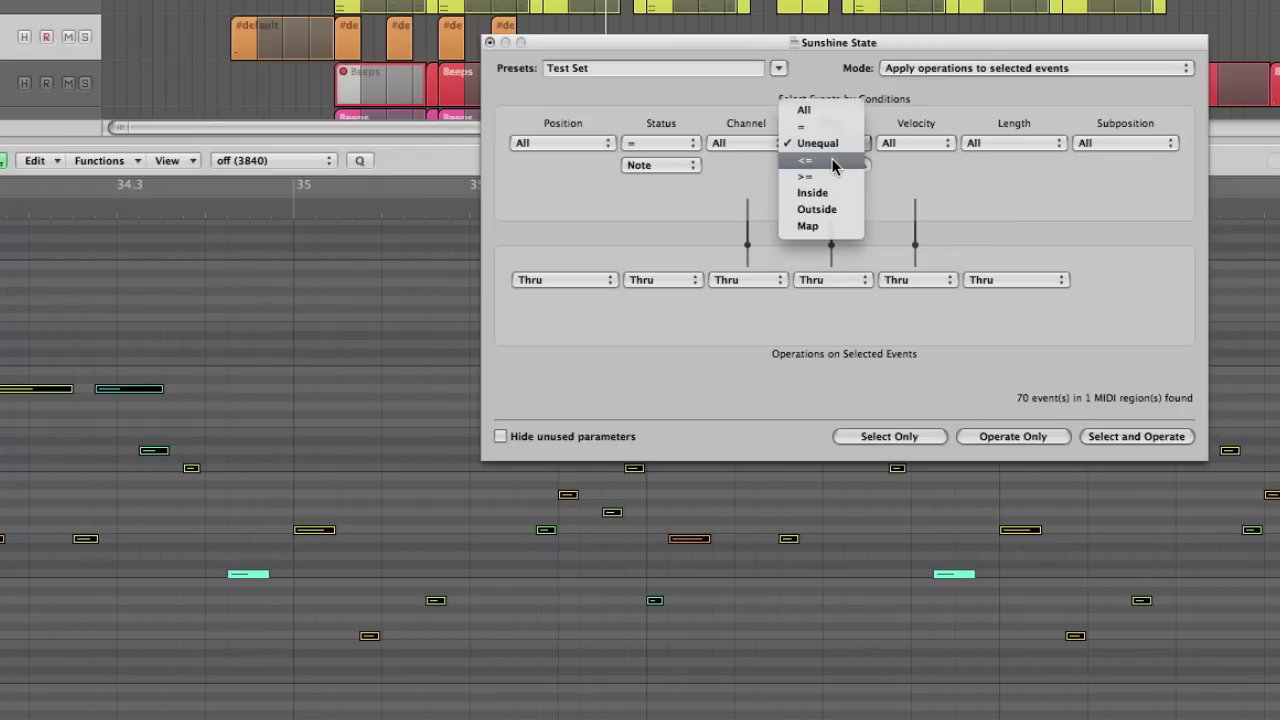
pyautogui.click(832, 162)
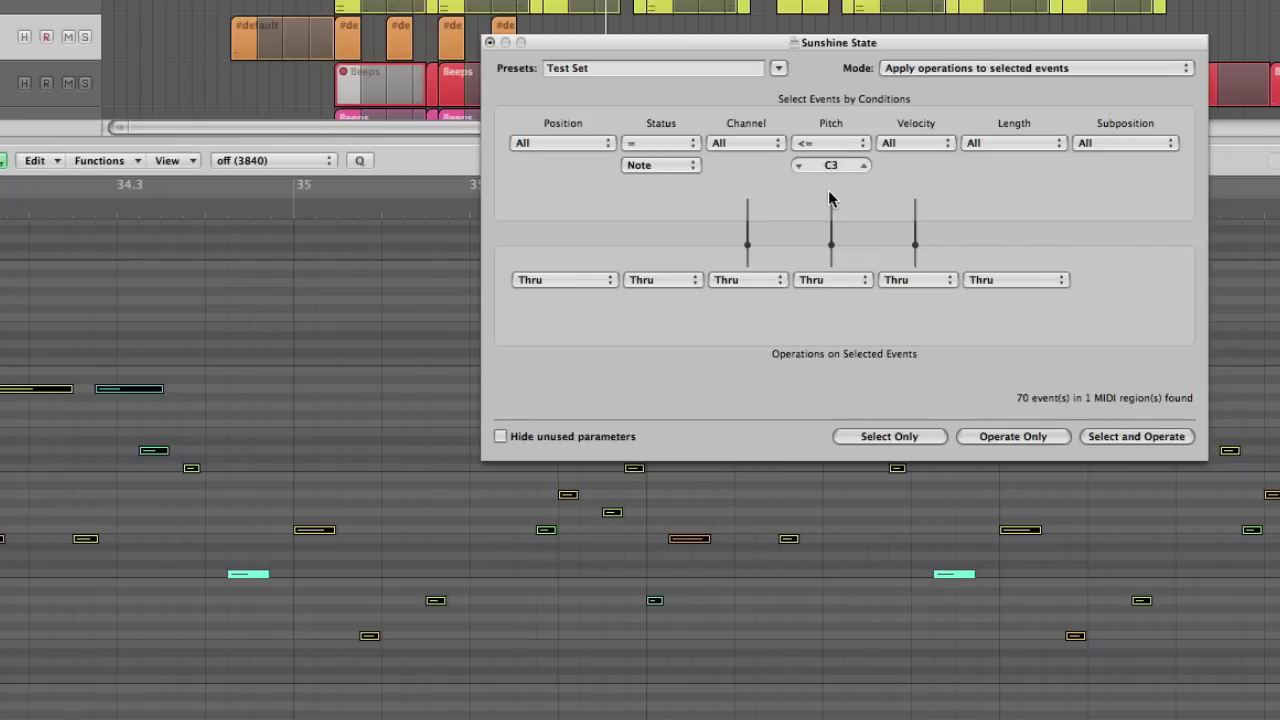
pyautogui.click(852, 437)
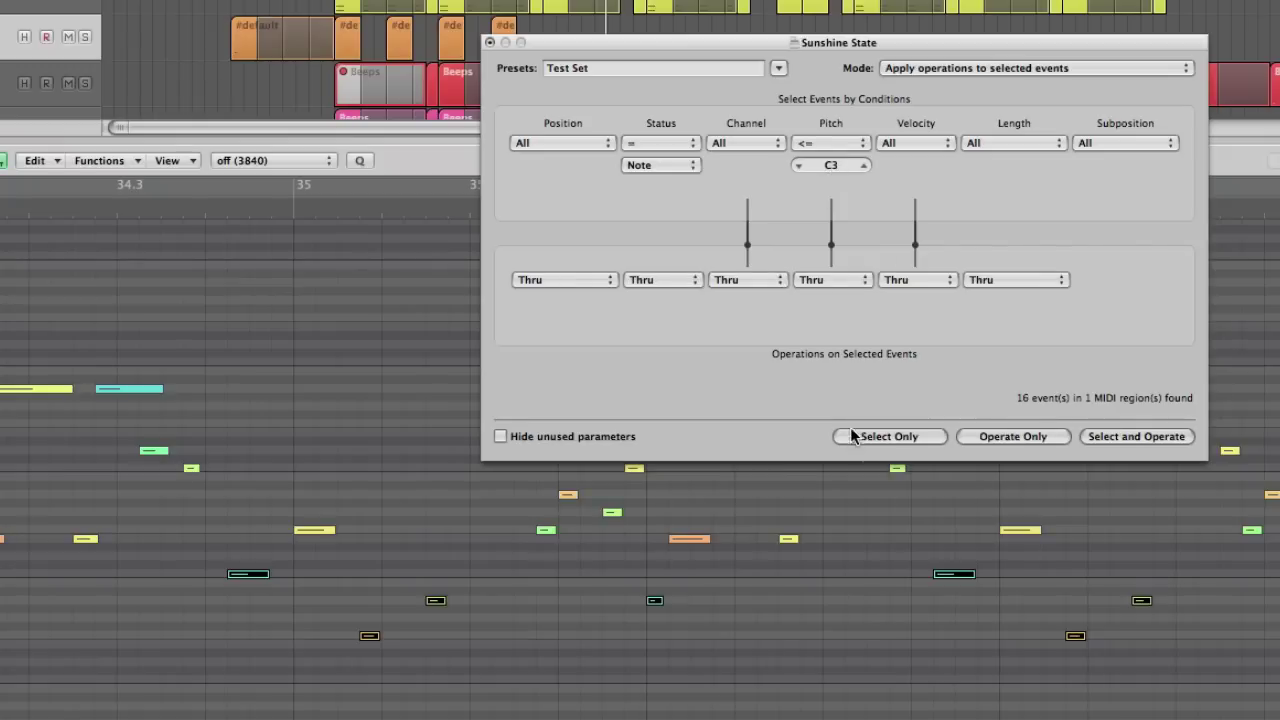
# Set the Pitch condition to >= C3 and select the 62 matching notes
pyautogui.click(827, 146)
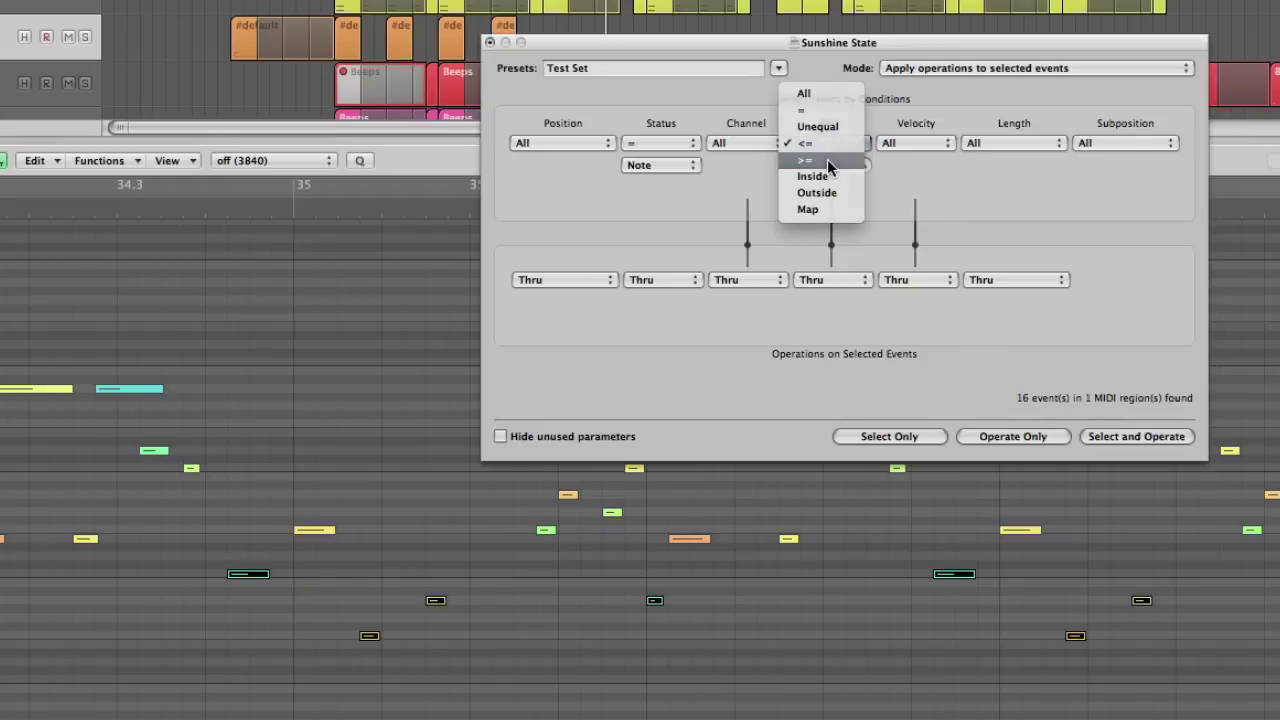
pyautogui.click(827, 159)
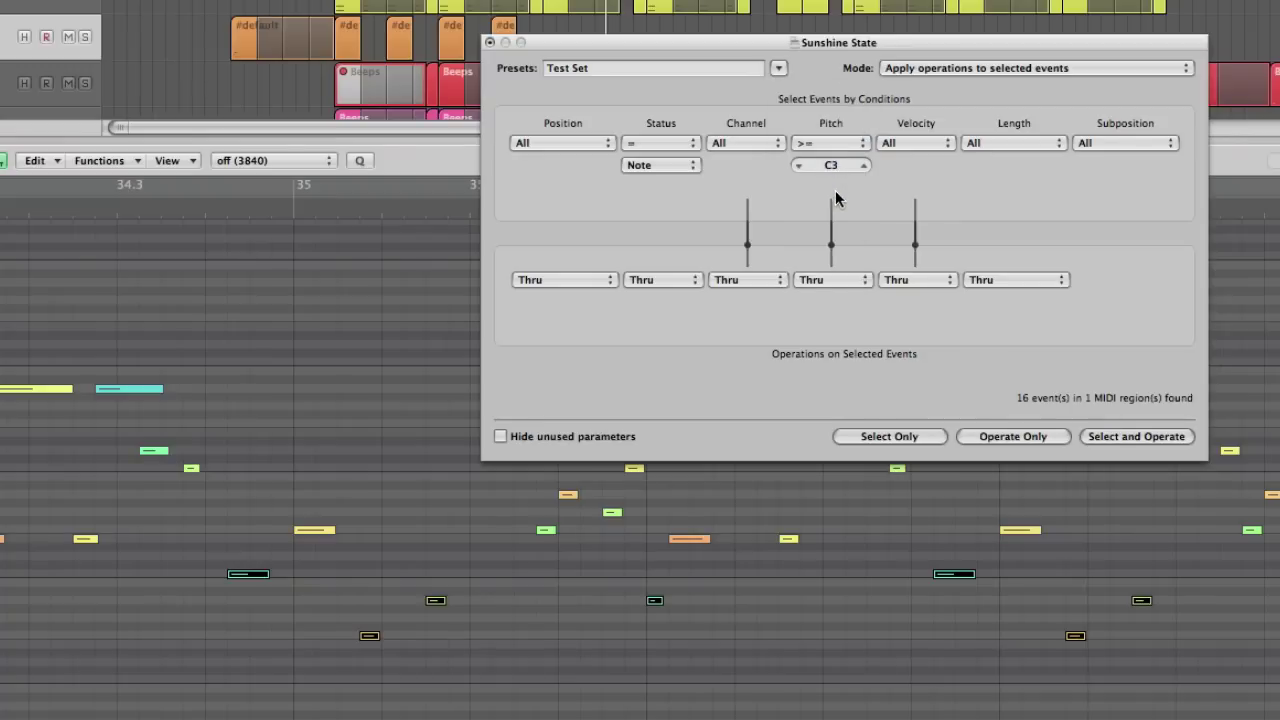
pyautogui.click(895, 437)
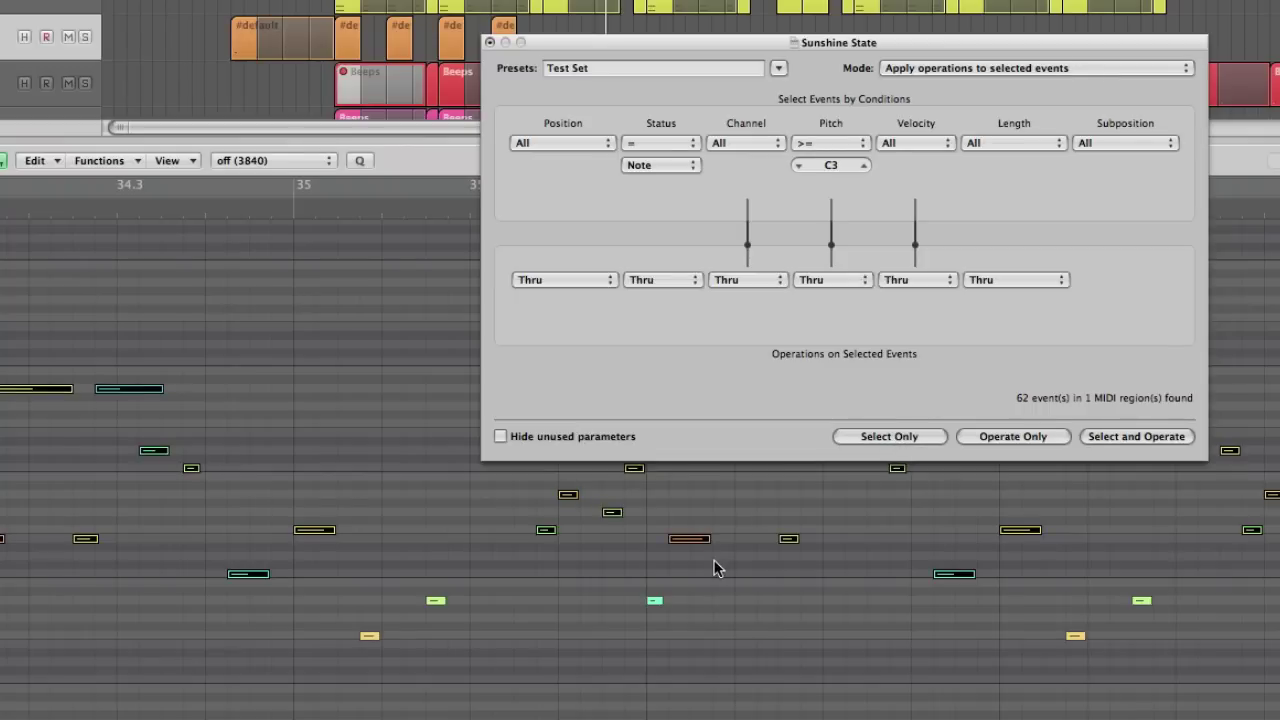
pyautogui.hscroll(3, 714, 568)
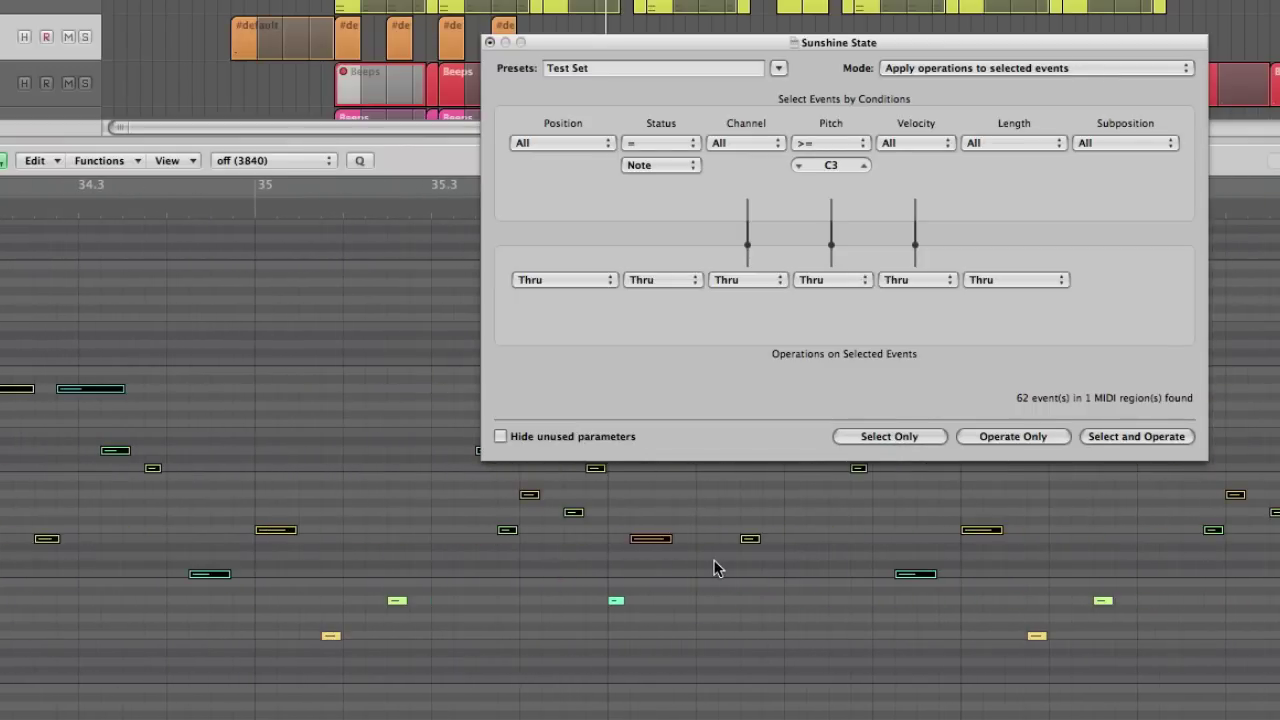
# Select notes Inside C3–C4, then Outside C3–C4, then switch the pitch condition to Map
pyautogui.click(822, 142)
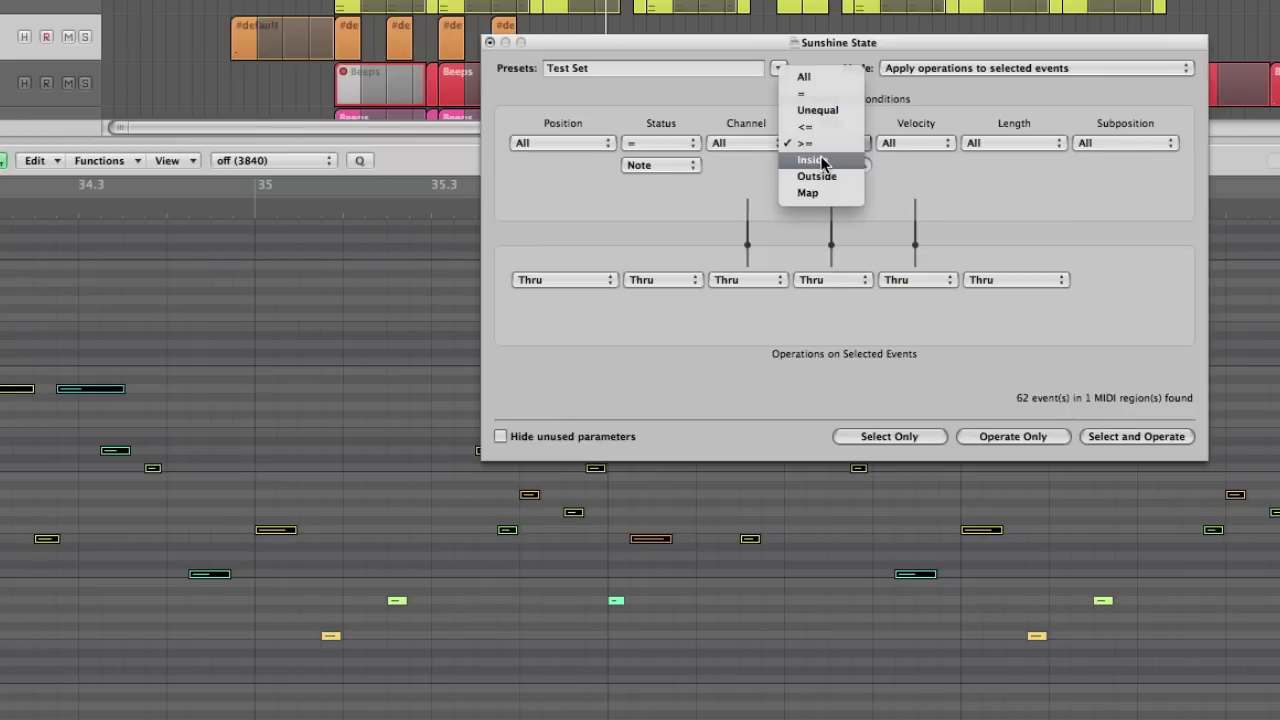
pyautogui.click(822, 161)
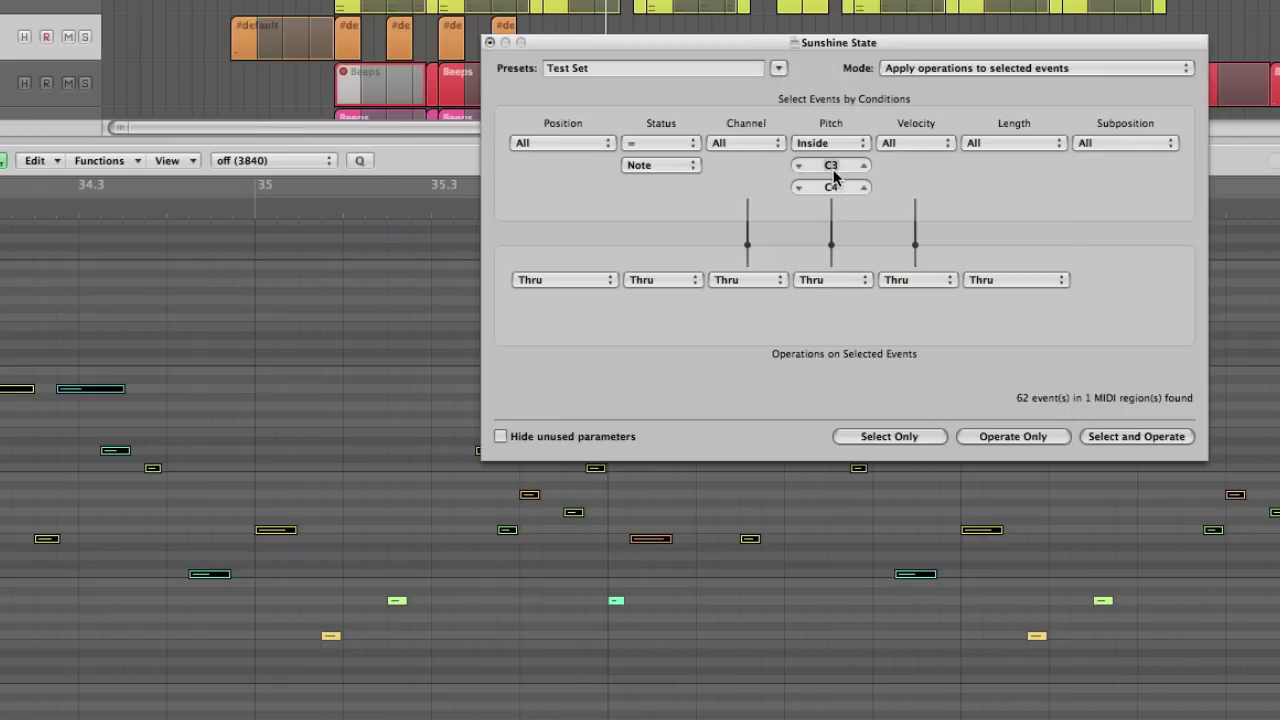
pyautogui.click(877, 437)
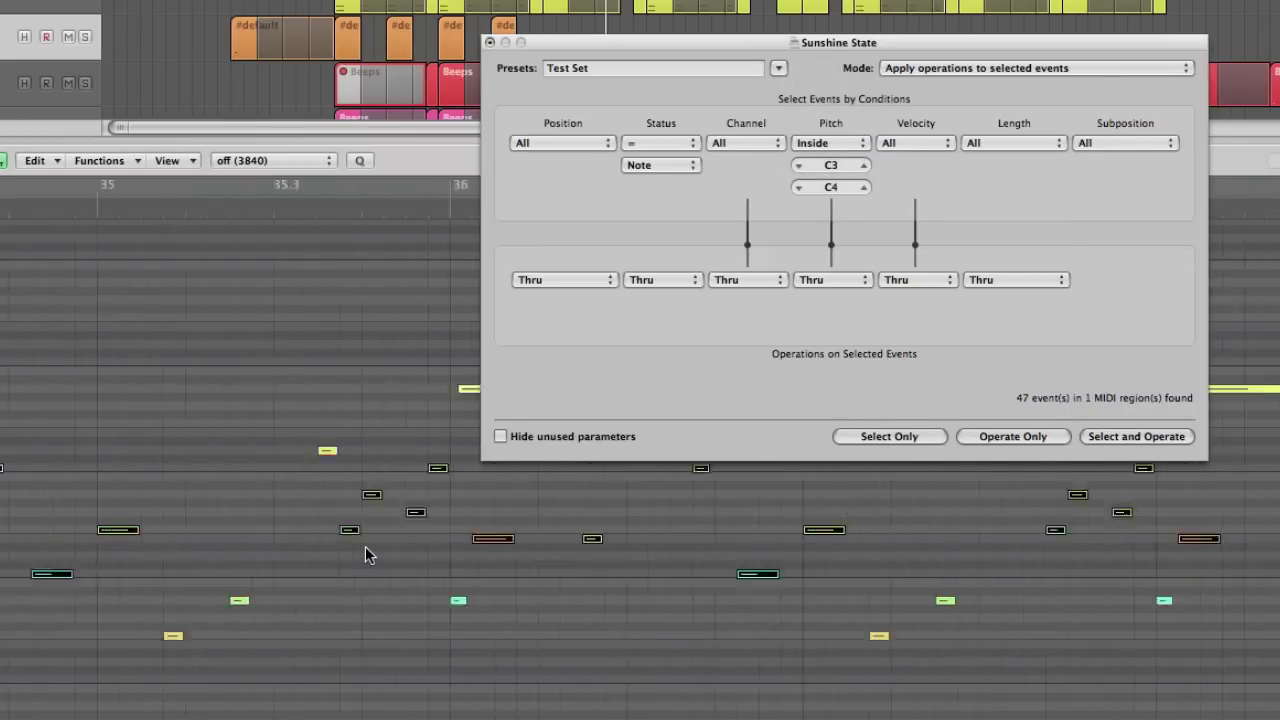
pyautogui.click(802, 145)
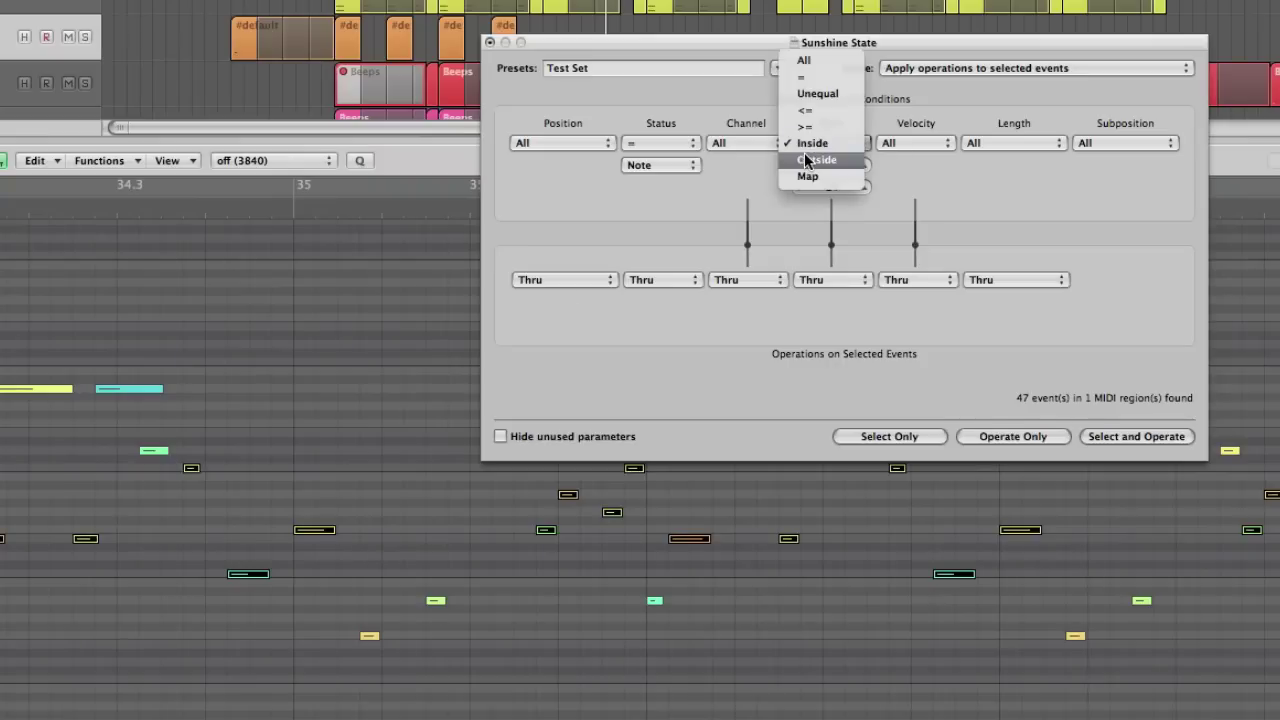
pyautogui.click(806, 160)
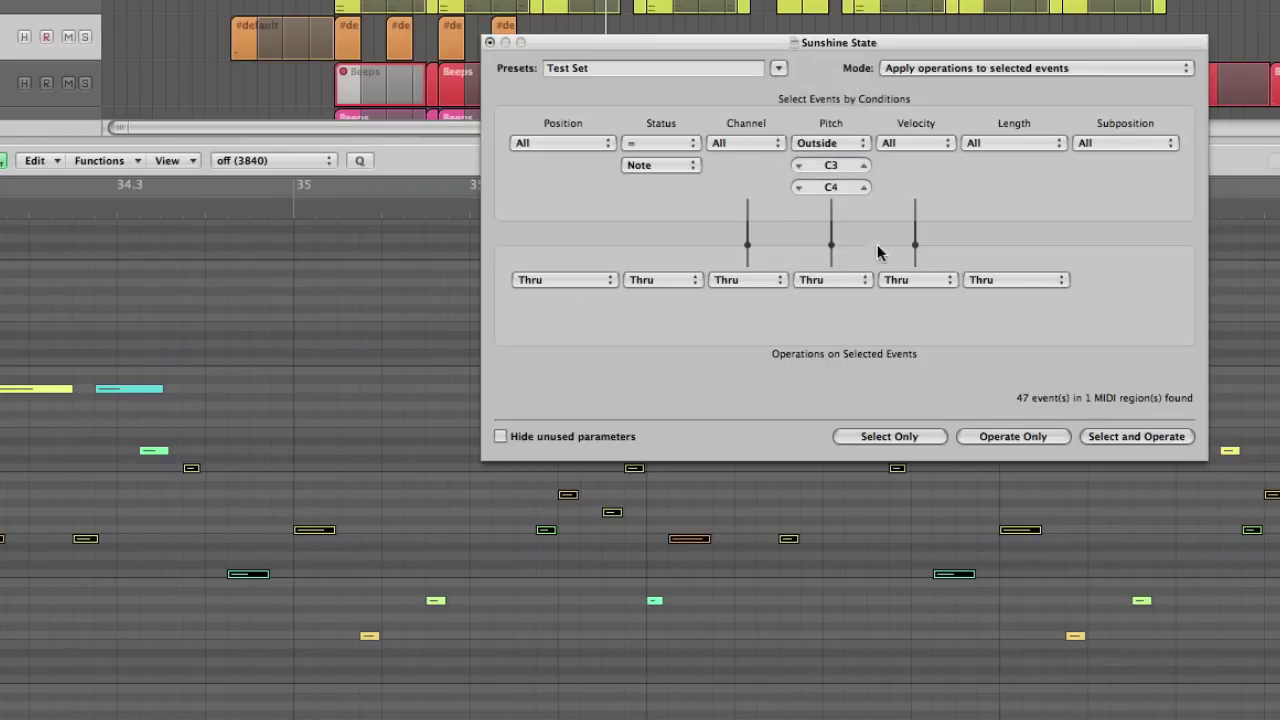
pyautogui.click(883, 438)
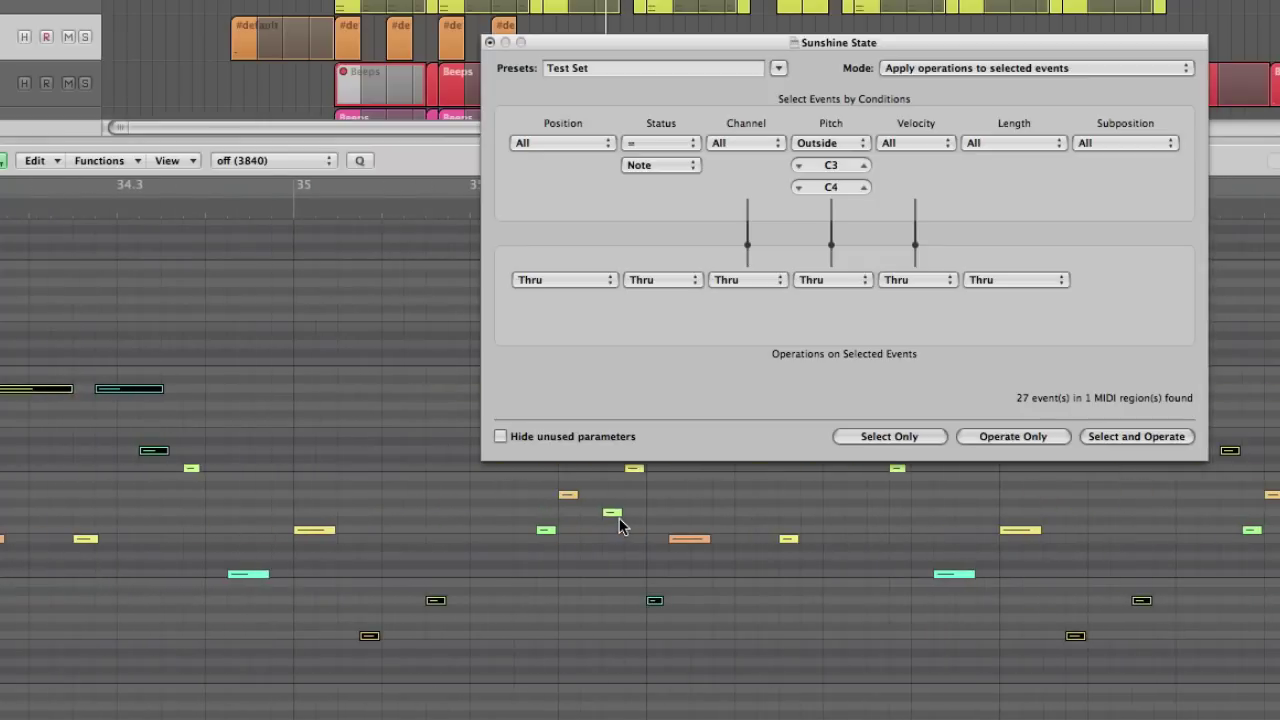
pyautogui.click(825, 150)
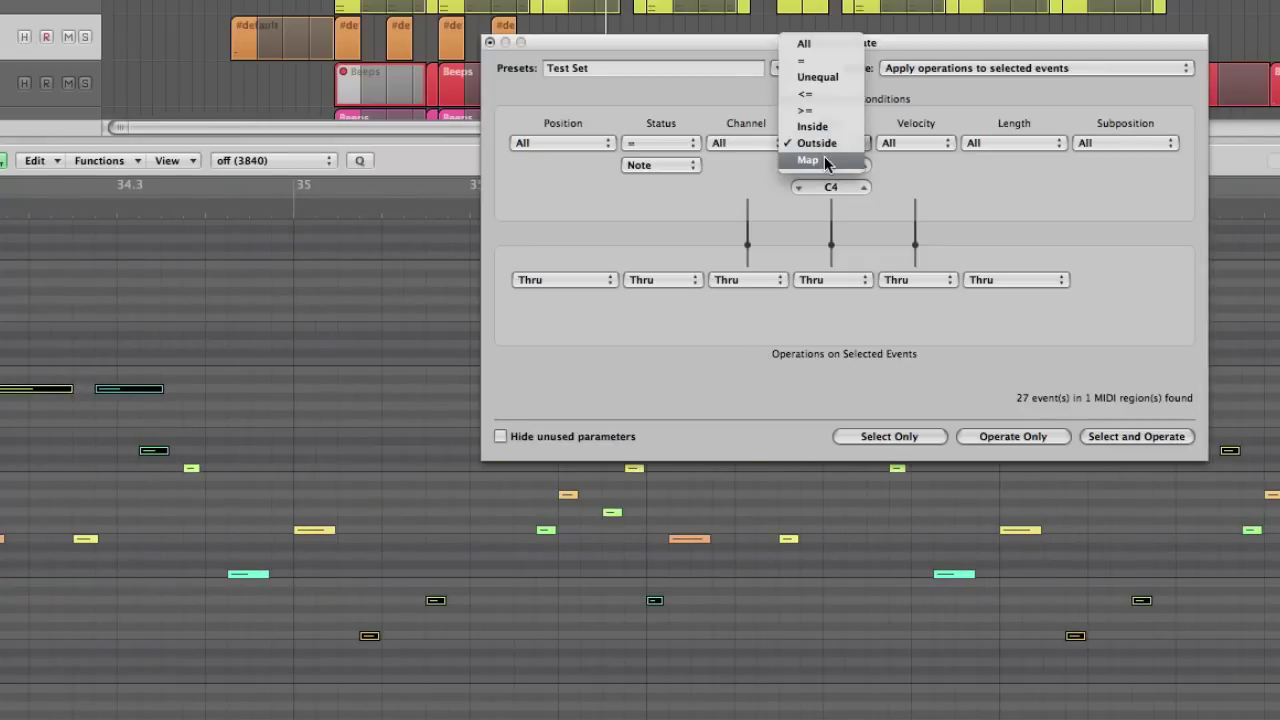
pyautogui.click(825, 160)
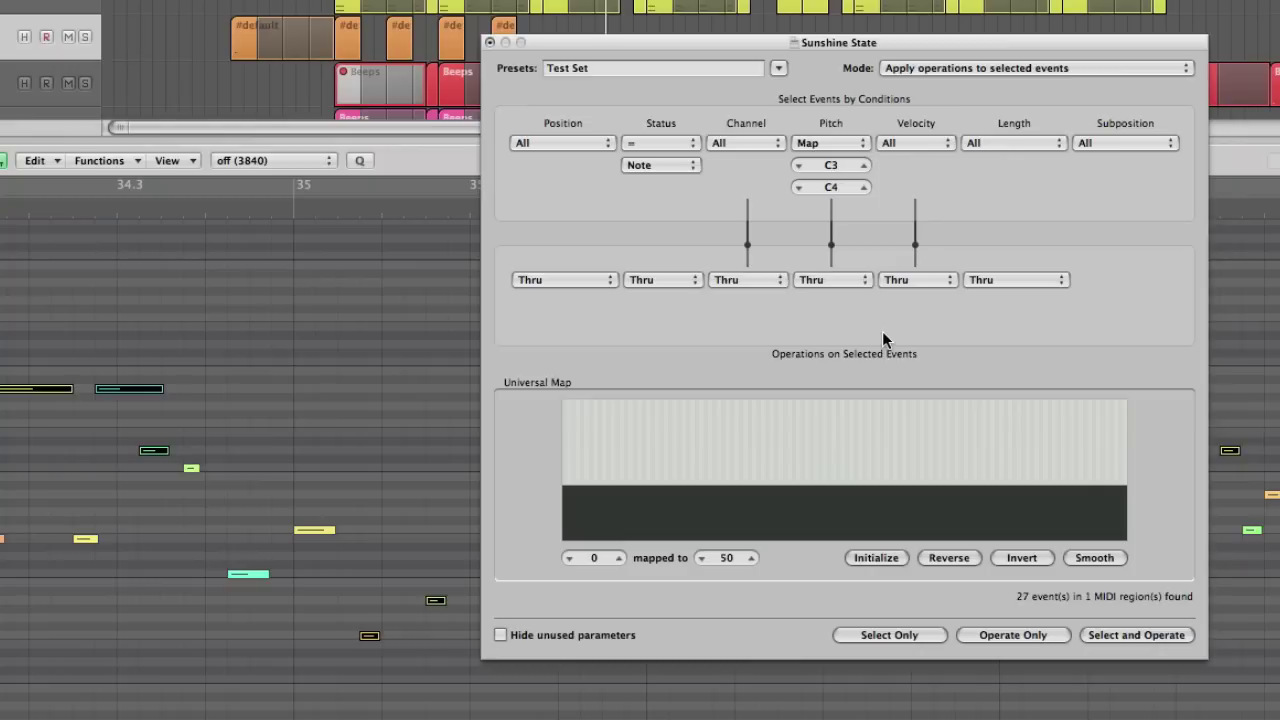
# Restore Pitch Inside C3–C4, set Velocity <= 100, and select the 40 matching notes
pyautogui.click(820, 145)
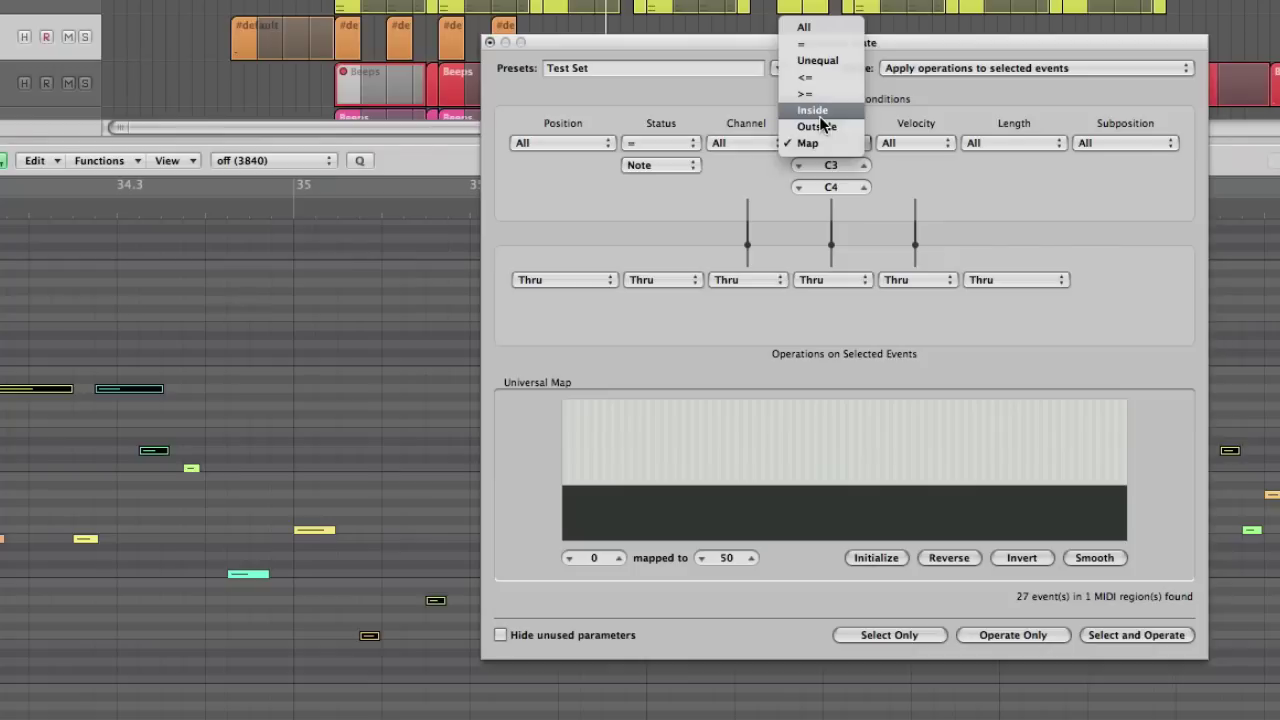
pyautogui.click(819, 113)
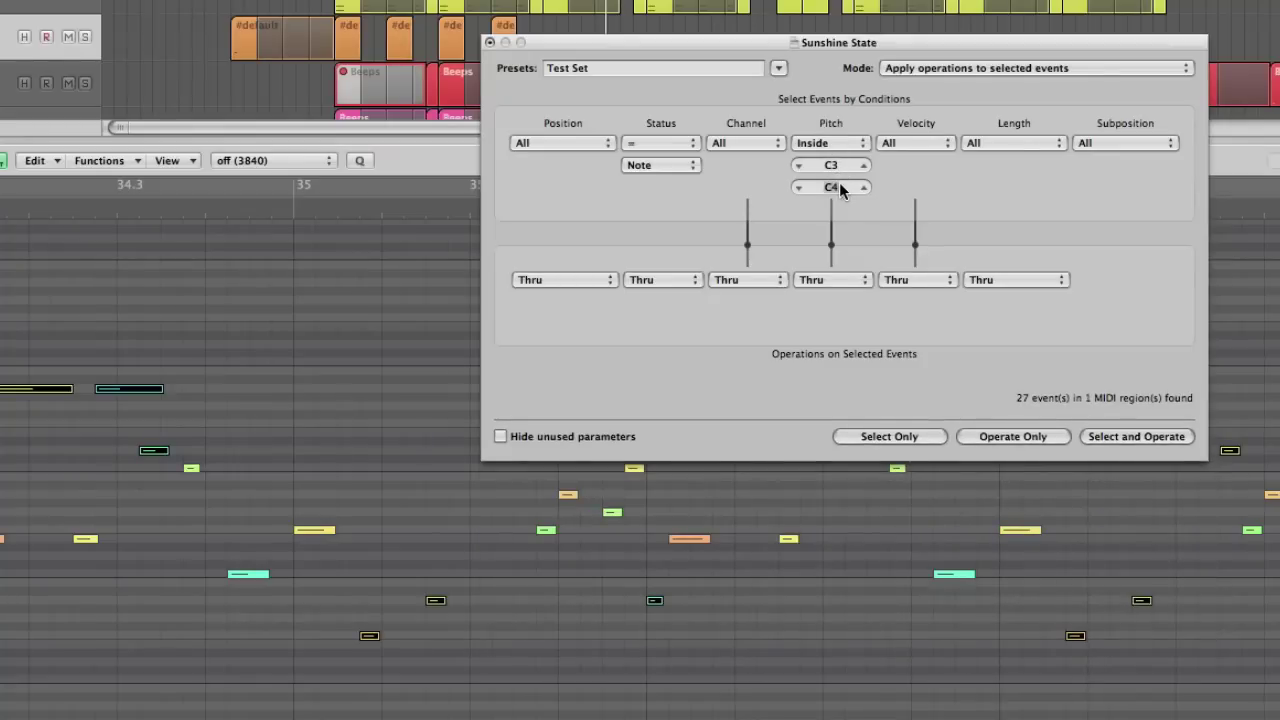
pyautogui.click(915, 143)
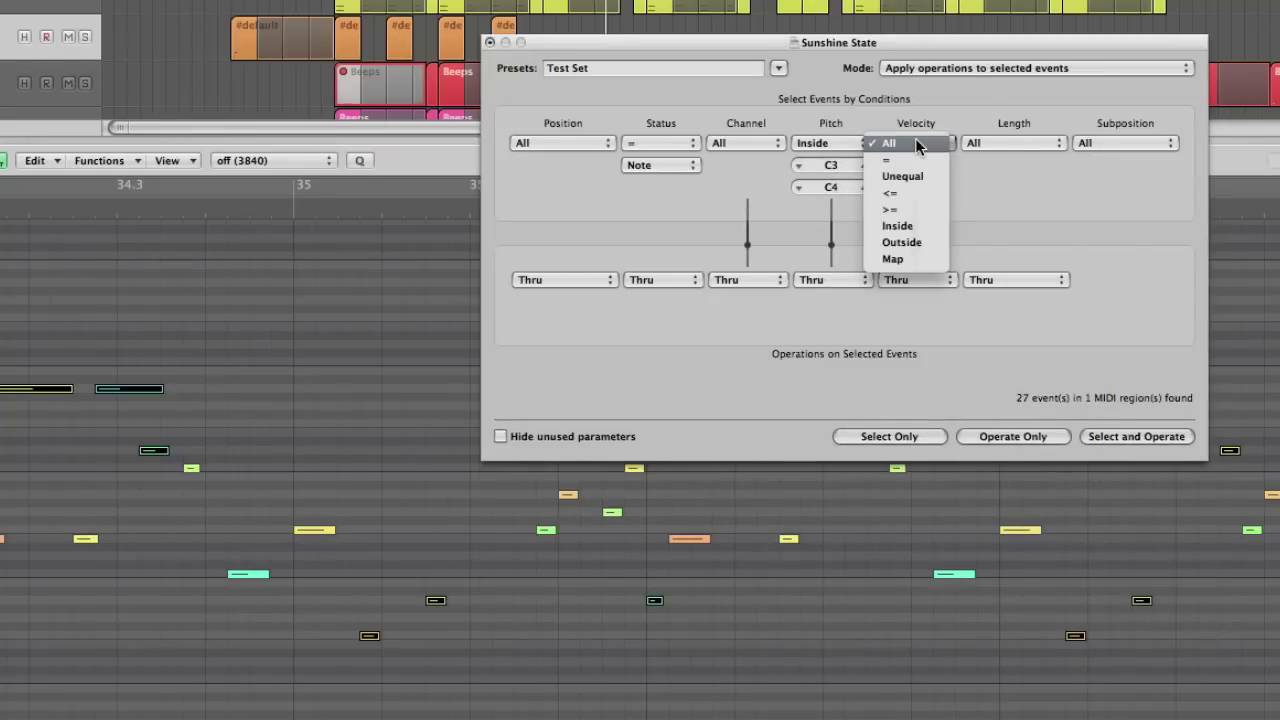
pyautogui.click(901, 193)
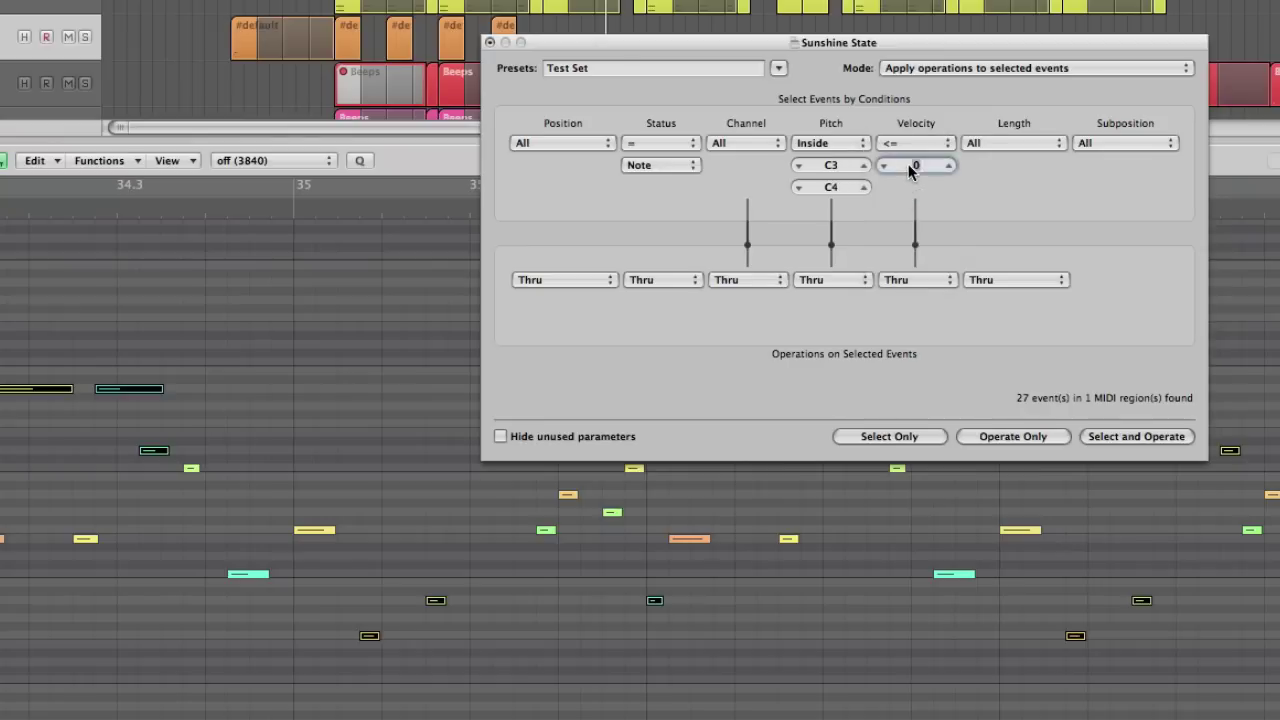
pyautogui.write('100')
pyautogui.press('Return')
pyautogui.click(889, 436)
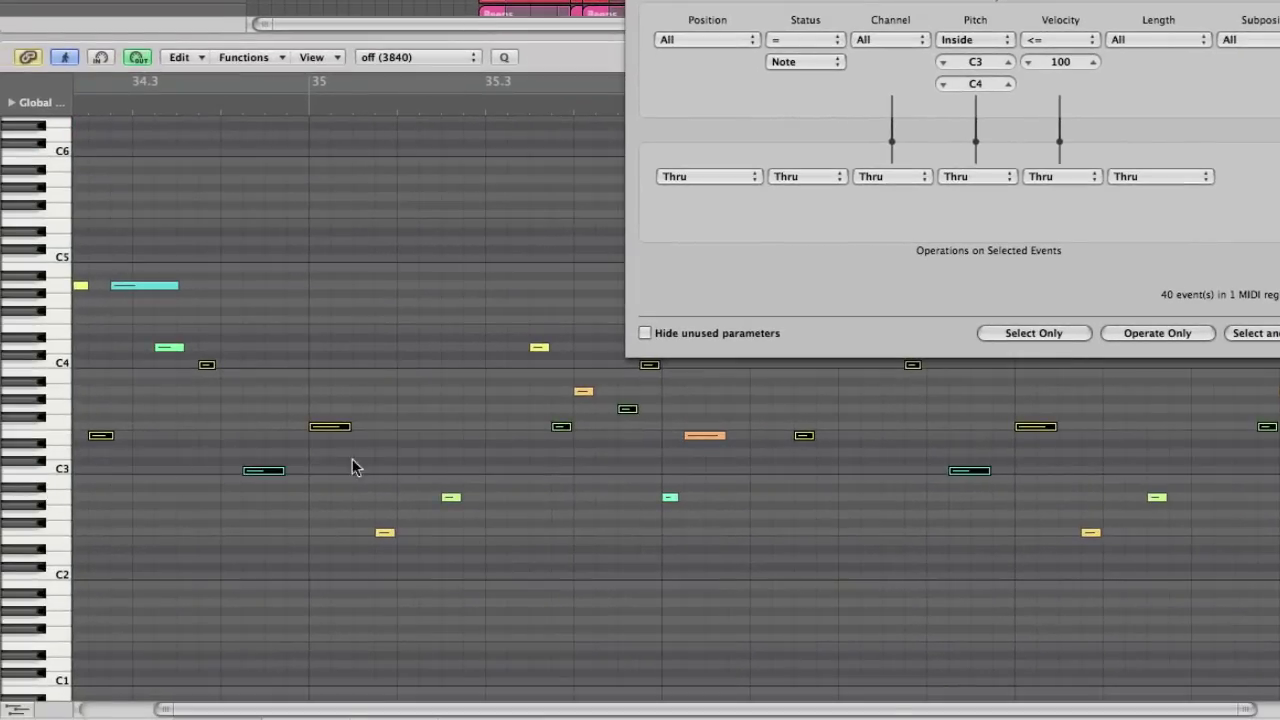
pyautogui.hscroll(5, 389, 460)
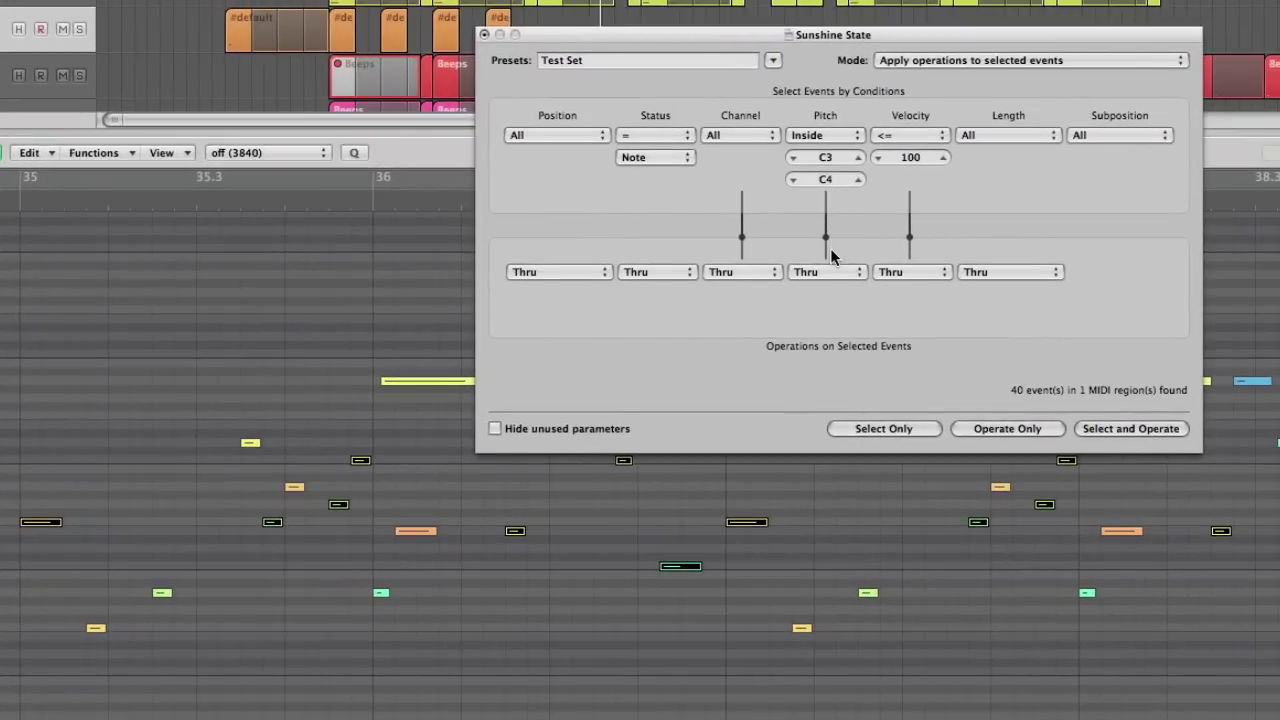
# Fix the selected notes' velocity at 50 and apply it with Operate Only
pyautogui.click(897, 275)
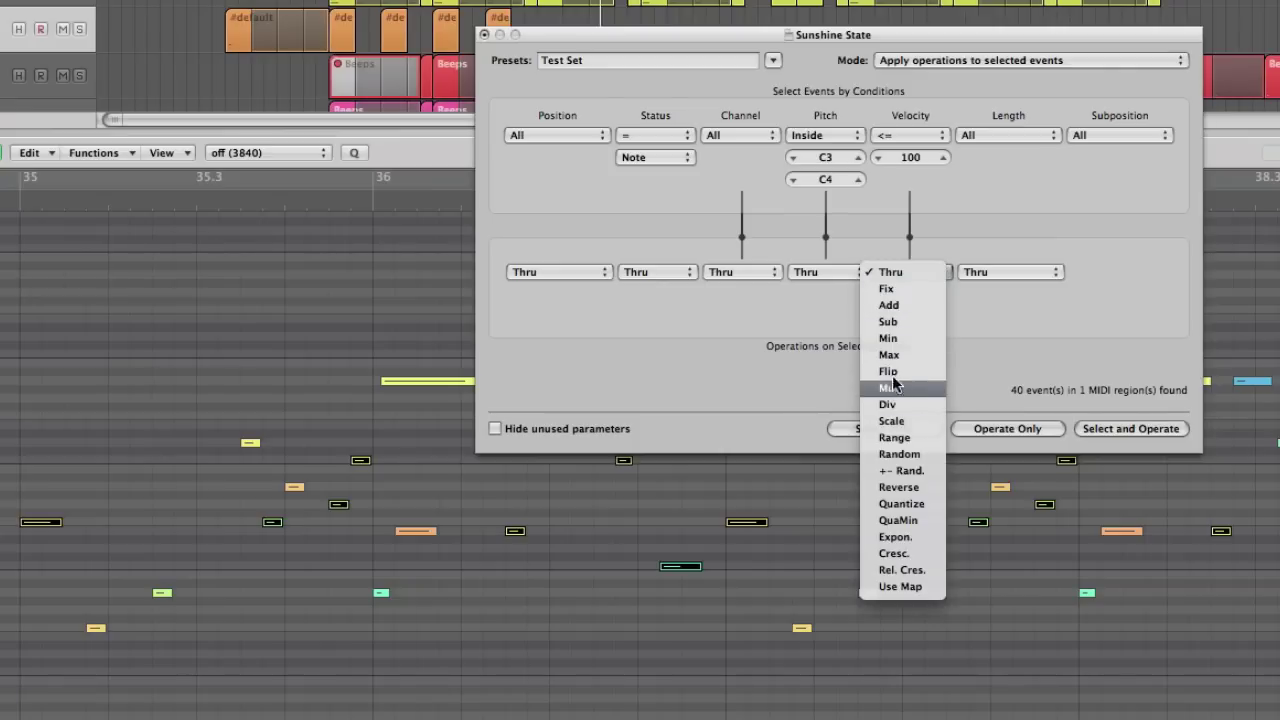
pyautogui.click(892, 294)
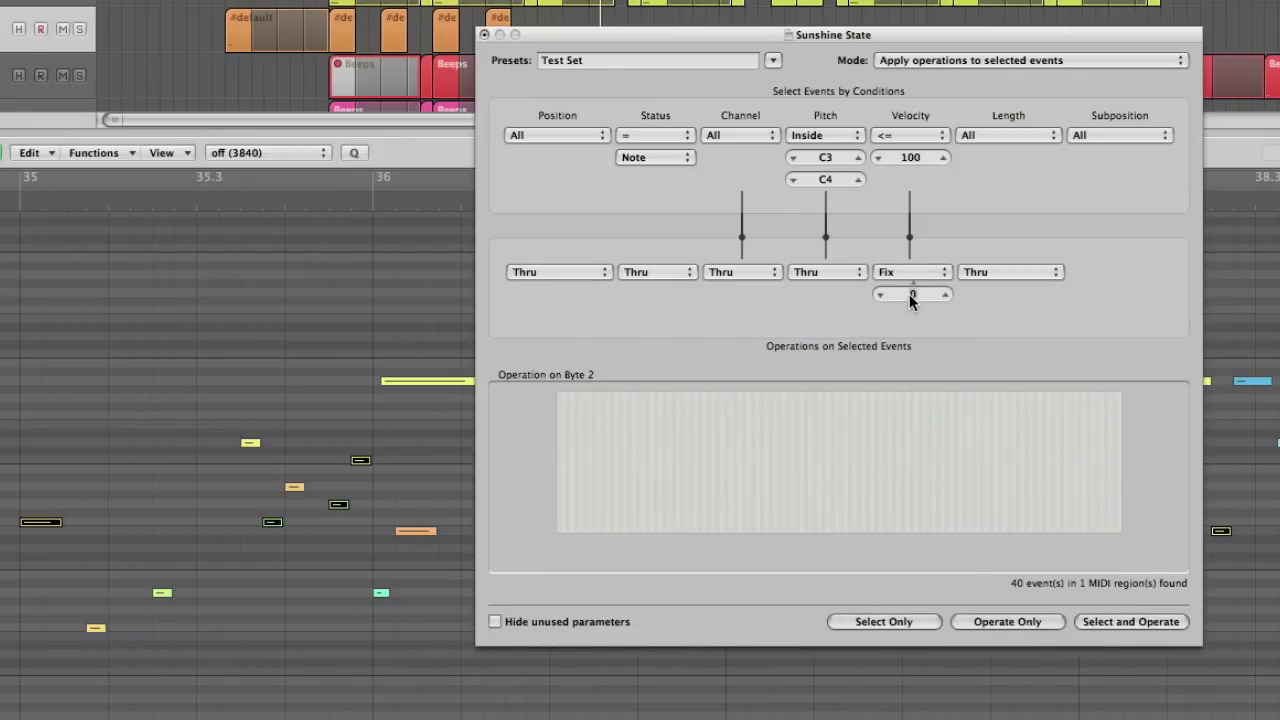
pyautogui.click(910, 295)
pyautogui.write('50')
pyautogui.press('Return')
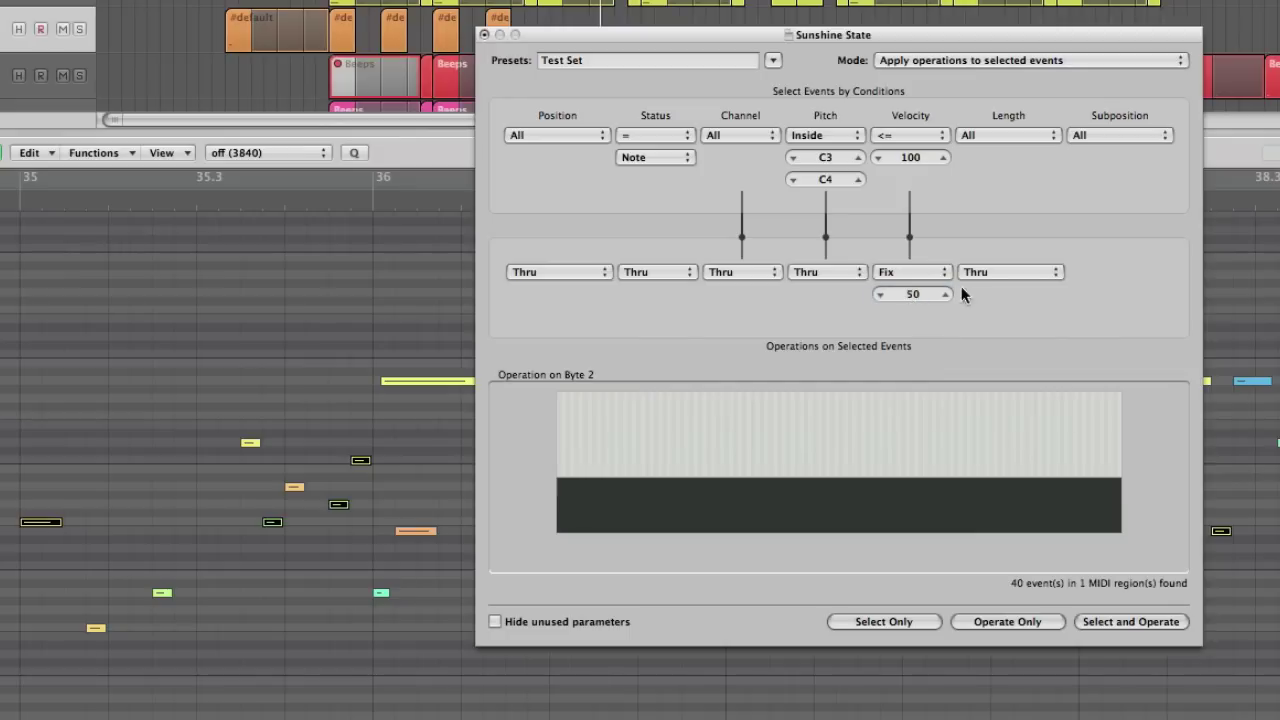
pyautogui.click(975, 618)
# Fix the note length at . . 1 0 and apply it to the selected notes
pyautogui.click(1016, 272)
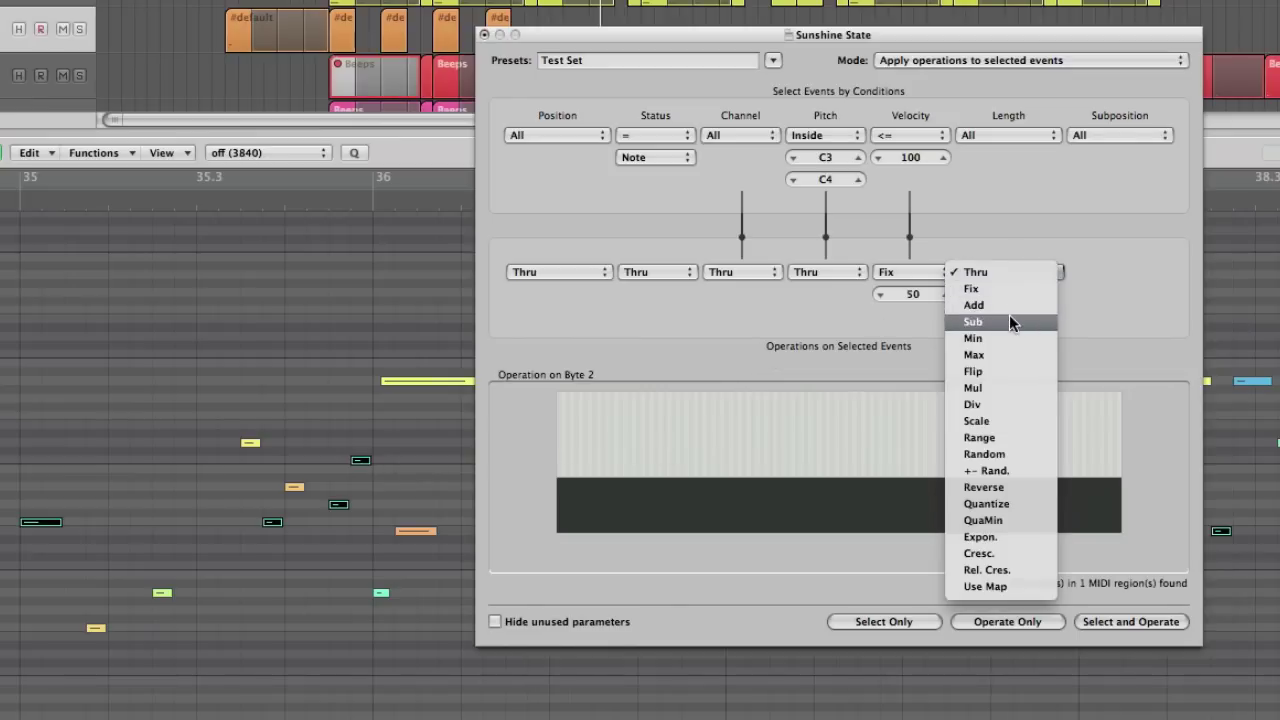
pyautogui.click(1009, 291)
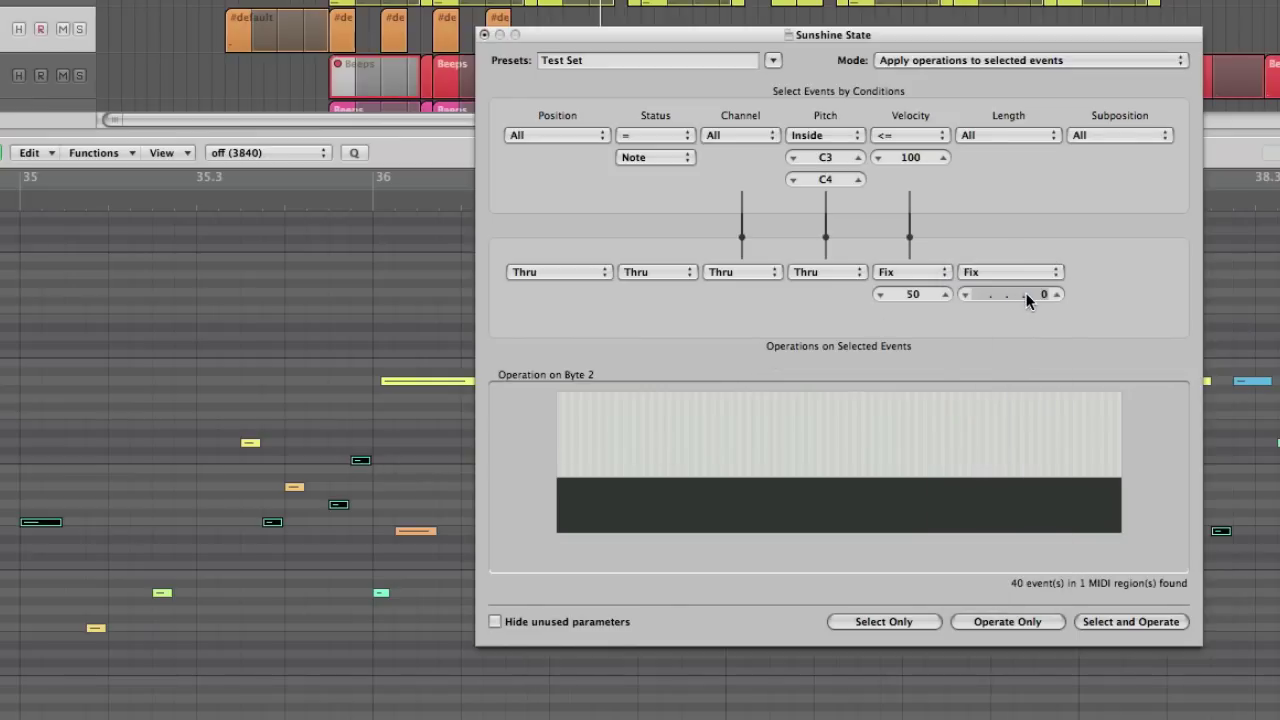
pyautogui.moveTo(1022, 292); pyautogui.dragTo(1022, 282)
pyautogui.click(983, 624)
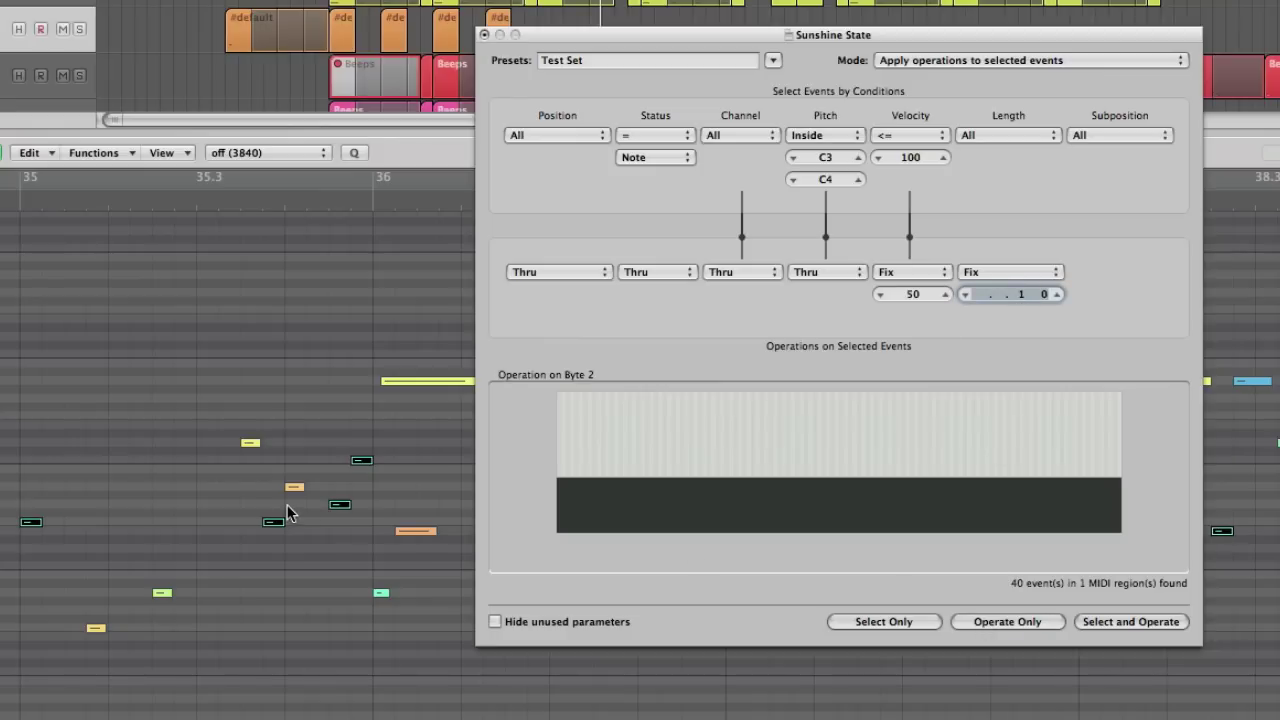
# Fix the pitch at A#3 and move the selected notes onto it
pyautogui.click(808, 271)
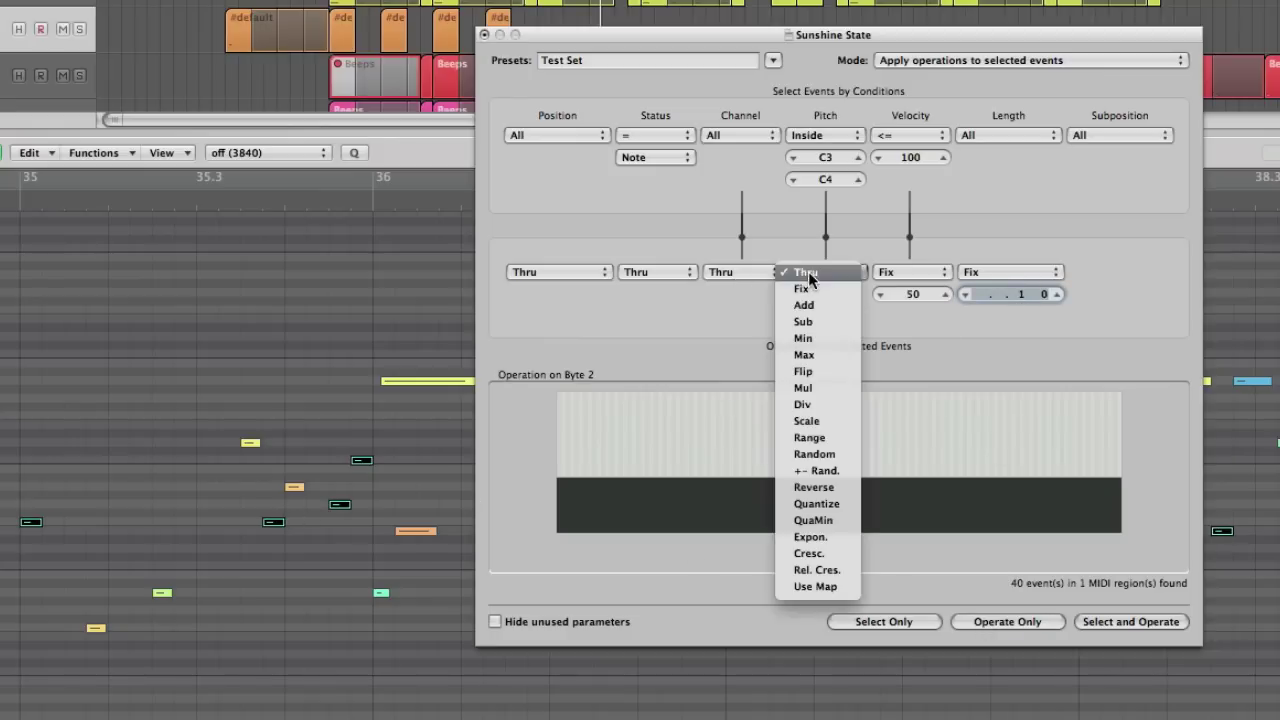
pyautogui.click(815, 289)
pyautogui.doubleClick(826, 294)
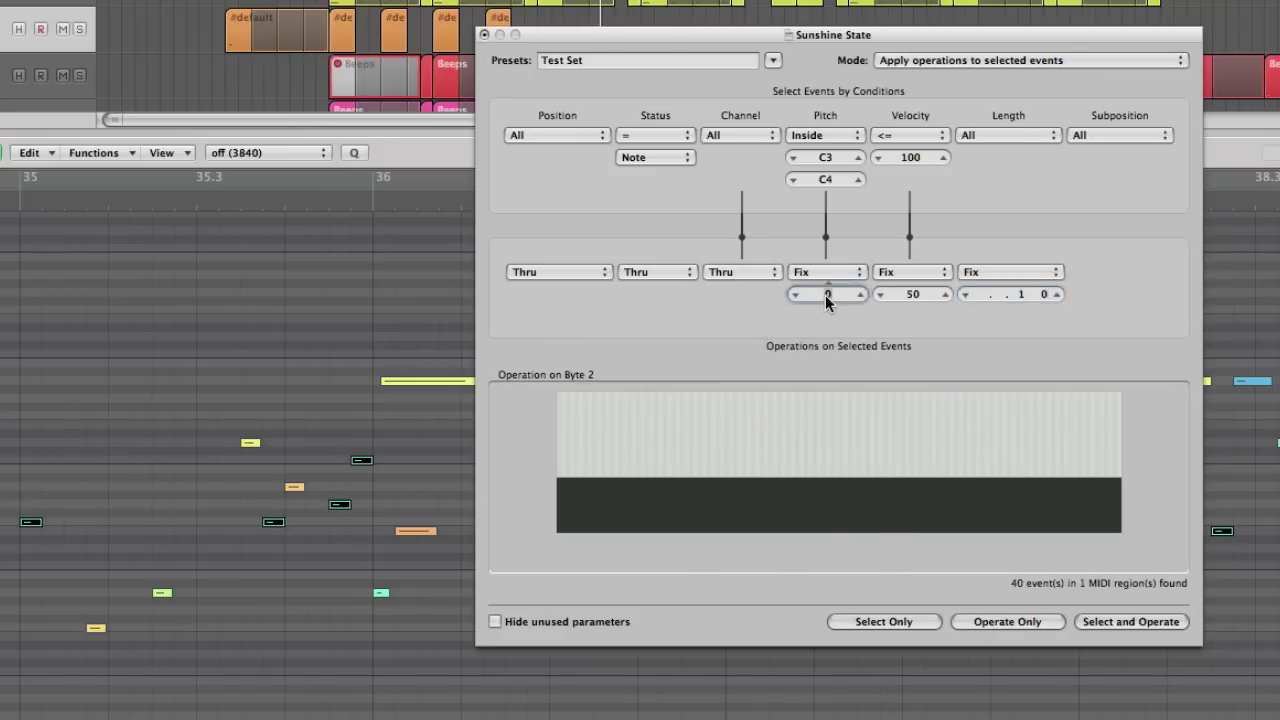
pyautogui.write('70')
pyautogui.press('Return')
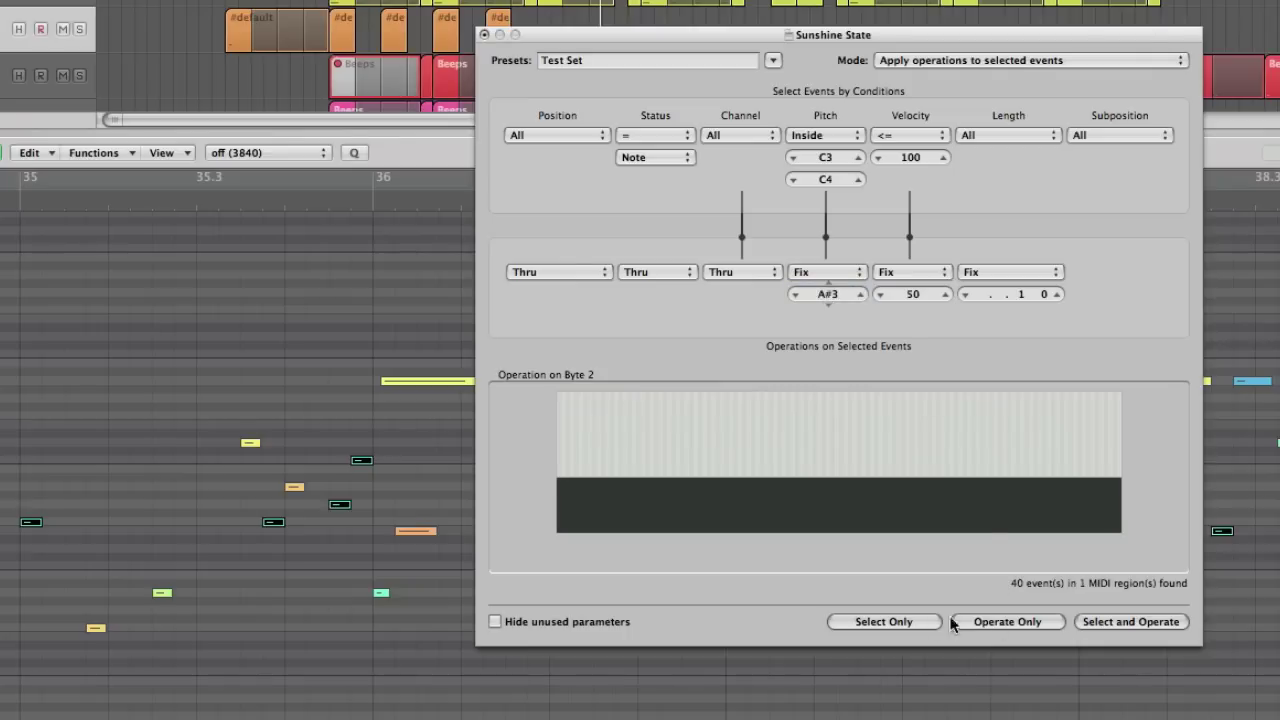
pyautogui.click(975, 621)
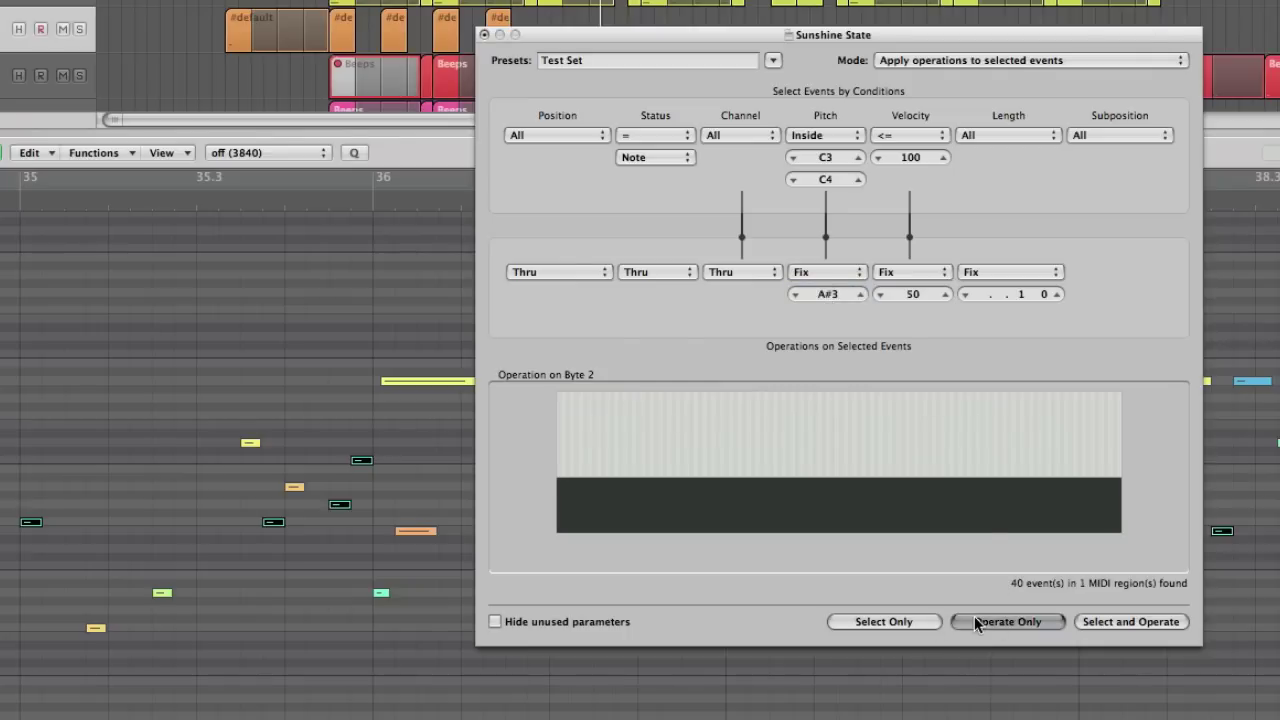
# Undo the previous transforms with Edit > Undo Transform, restoring the original notes
pyautogui.click(30, 152)
pyautogui.click(50, 172)
pyautogui.click(36, 153)
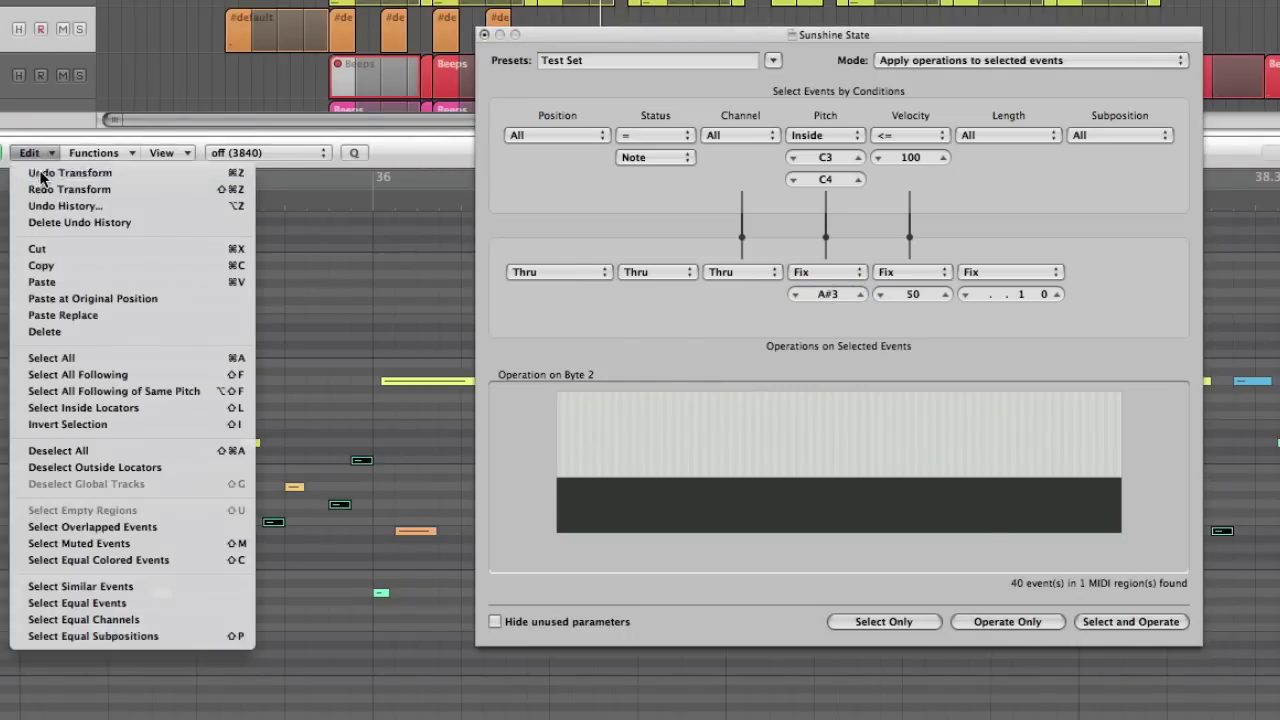
pyautogui.click(45, 172)
pyautogui.click(30, 152)
pyautogui.click(41, 171)
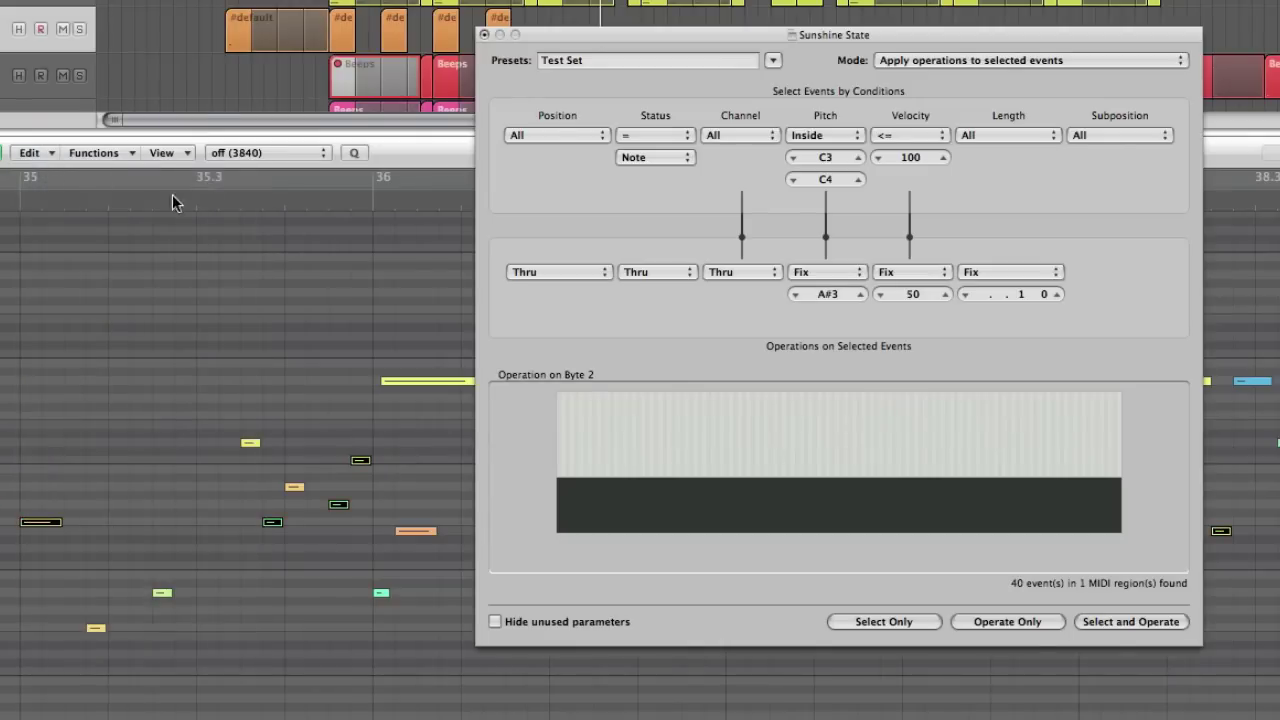
# Set the Pitch and Length operations back to Thru
pyautogui.click(838, 270)
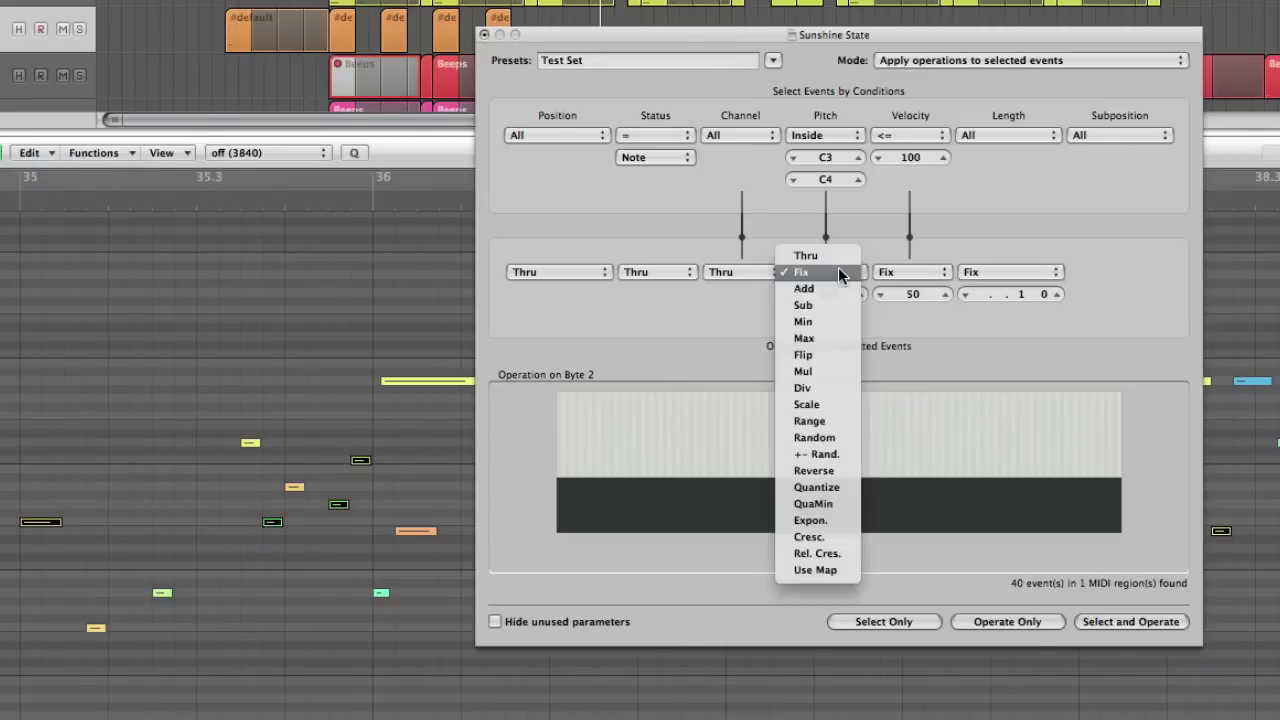
pyautogui.click(838, 256)
pyautogui.click(1008, 272)
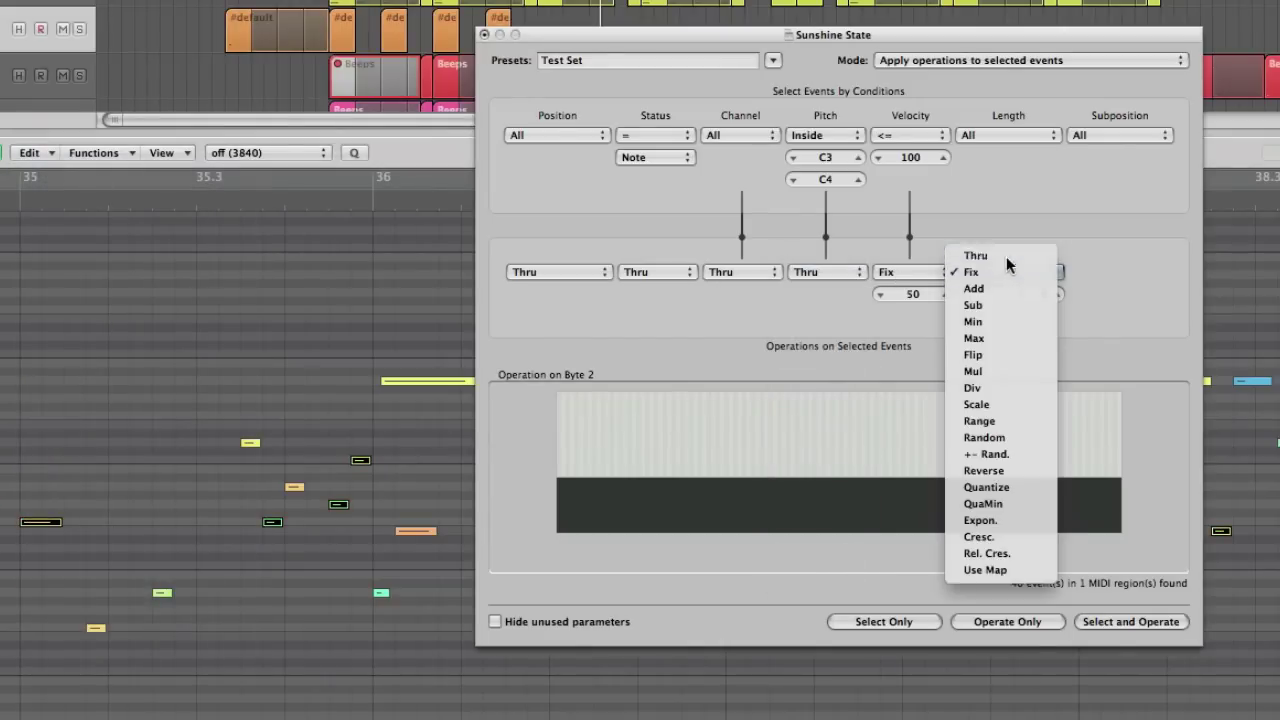
pyautogui.click(1000, 256)
pyautogui.click(926, 270)
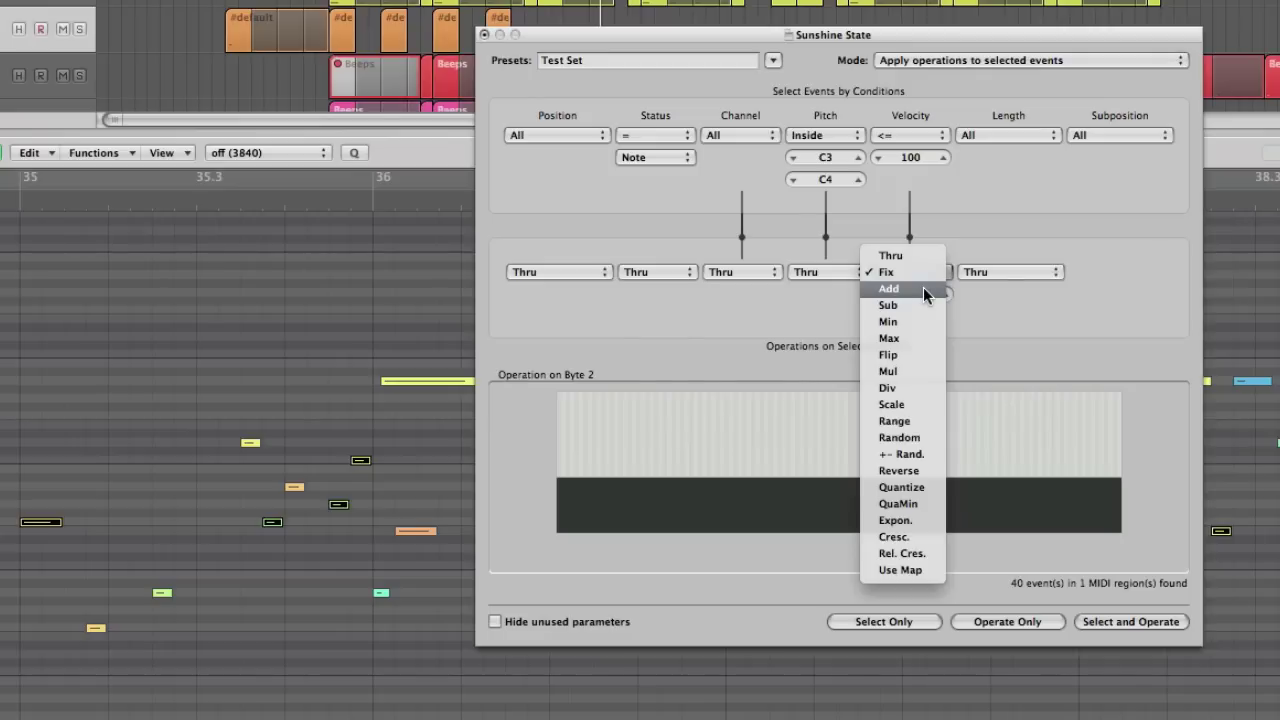
# Add 10 to the selected notes' velocities with Operate Only
pyautogui.click(923, 288)
pyautogui.click(914, 293)
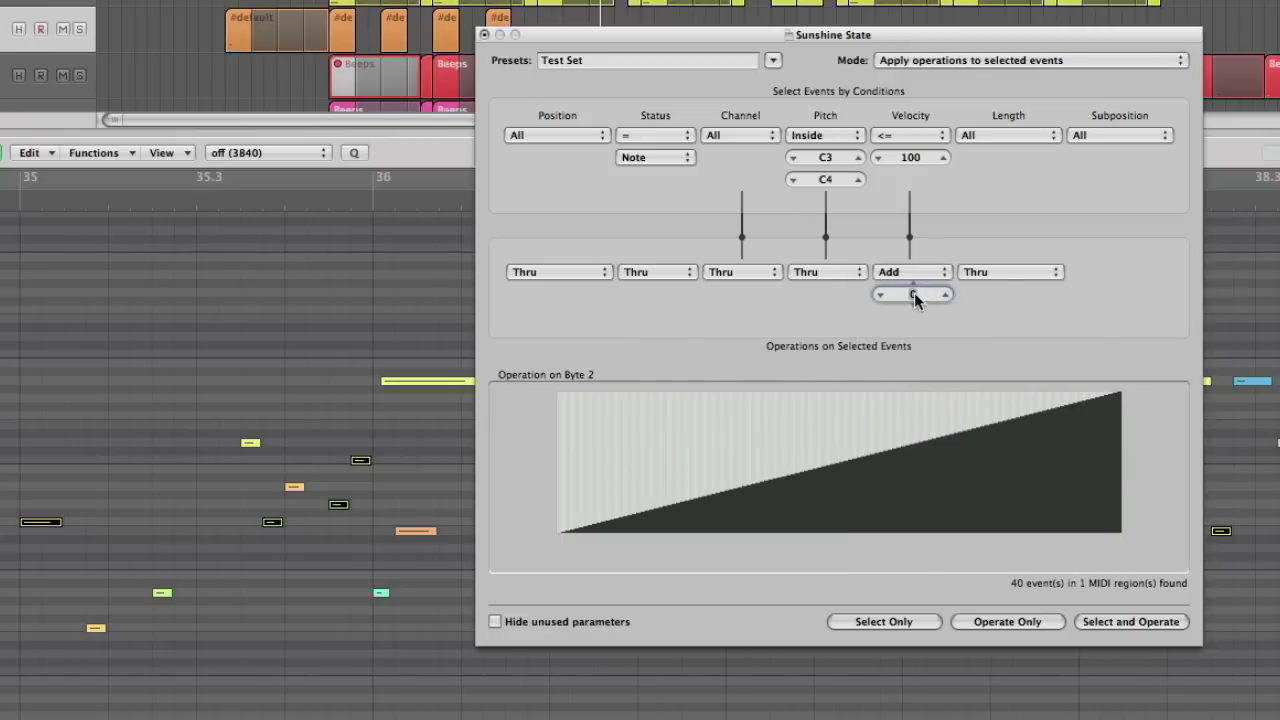
pyautogui.write('10')
pyautogui.press('Return')
pyautogui.click(998, 622)
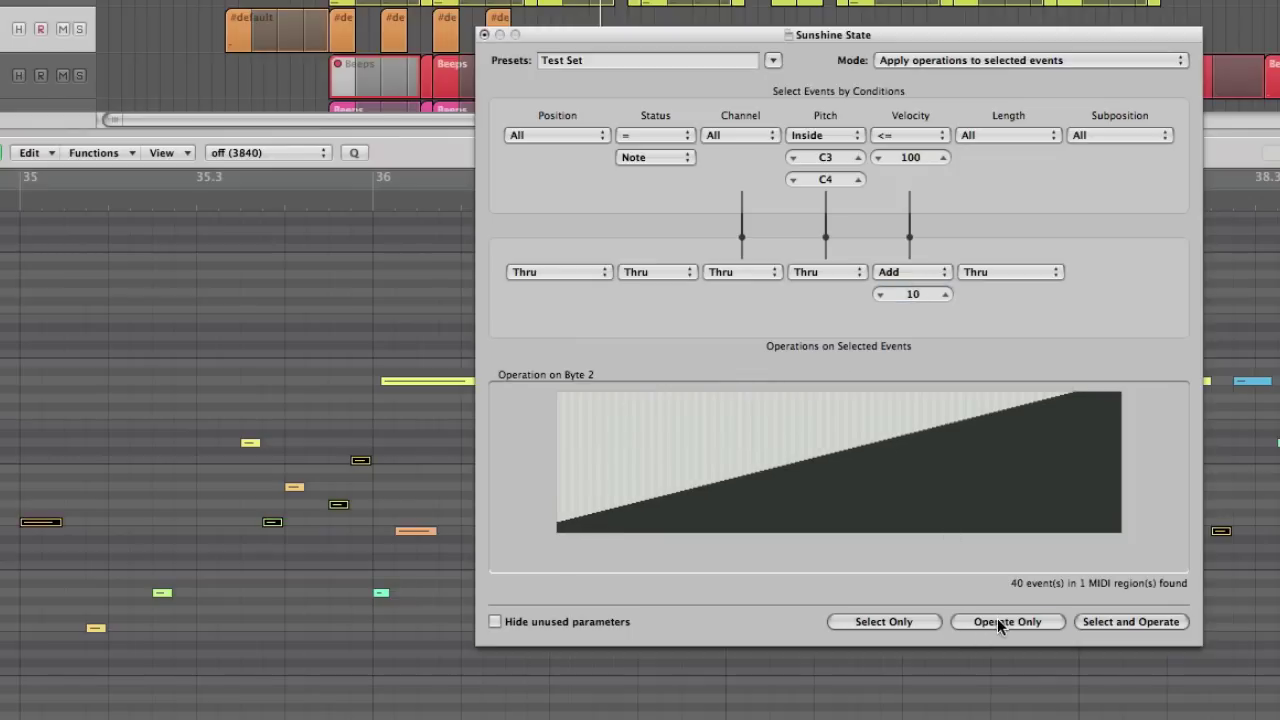
# Switch the velocity operation to Sub 10 and apply it to the notes
pyautogui.click(910, 272)
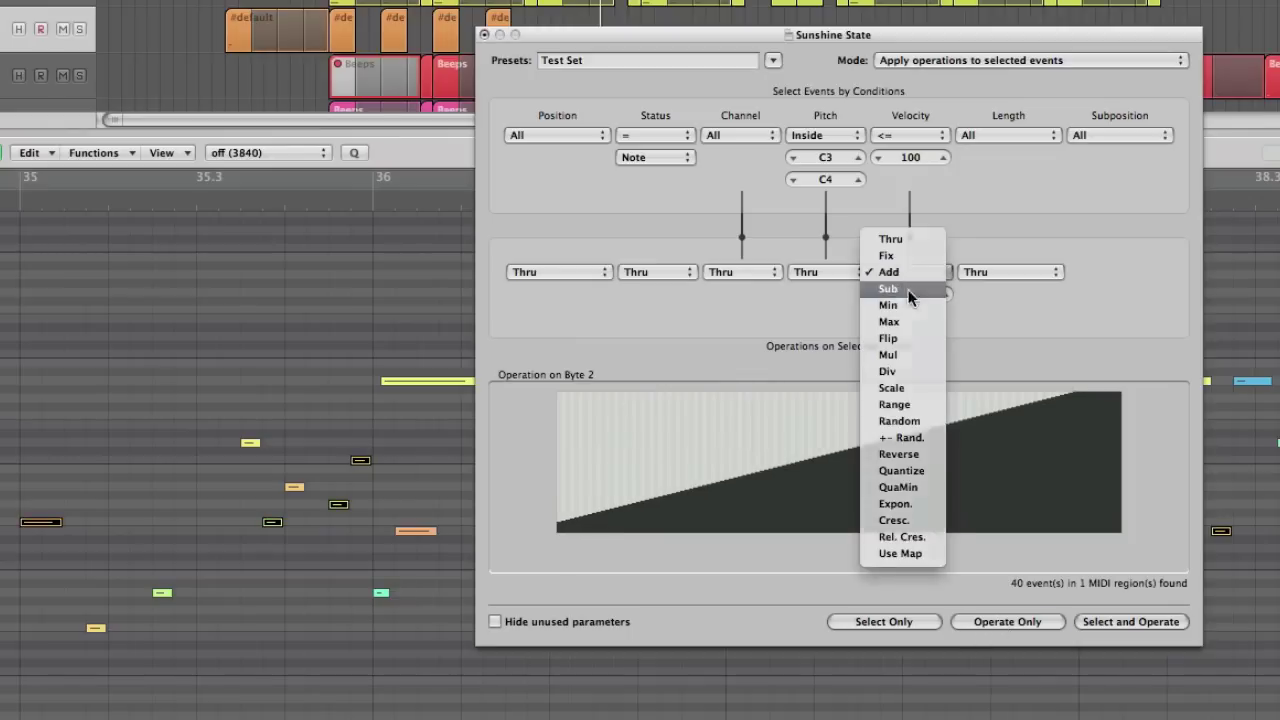
pyautogui.click(911, 288)
pyautogui.click(996, 622)
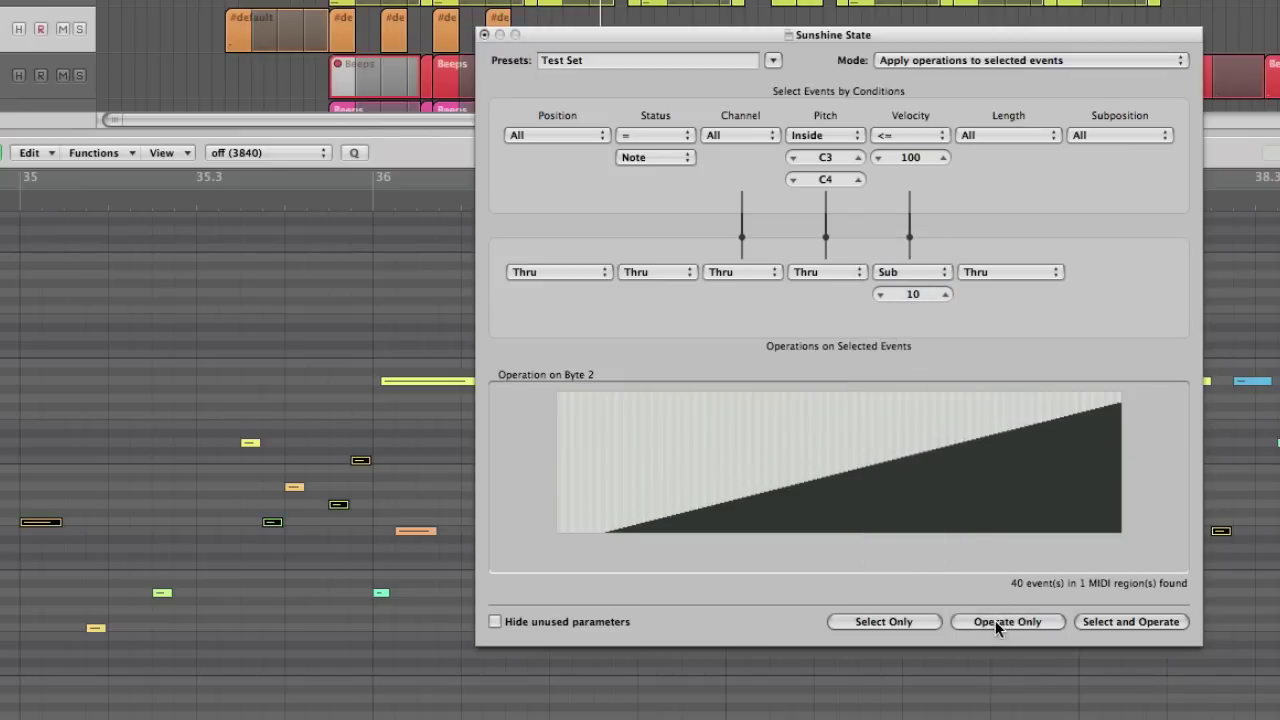
pyautogui.click(895, 272)
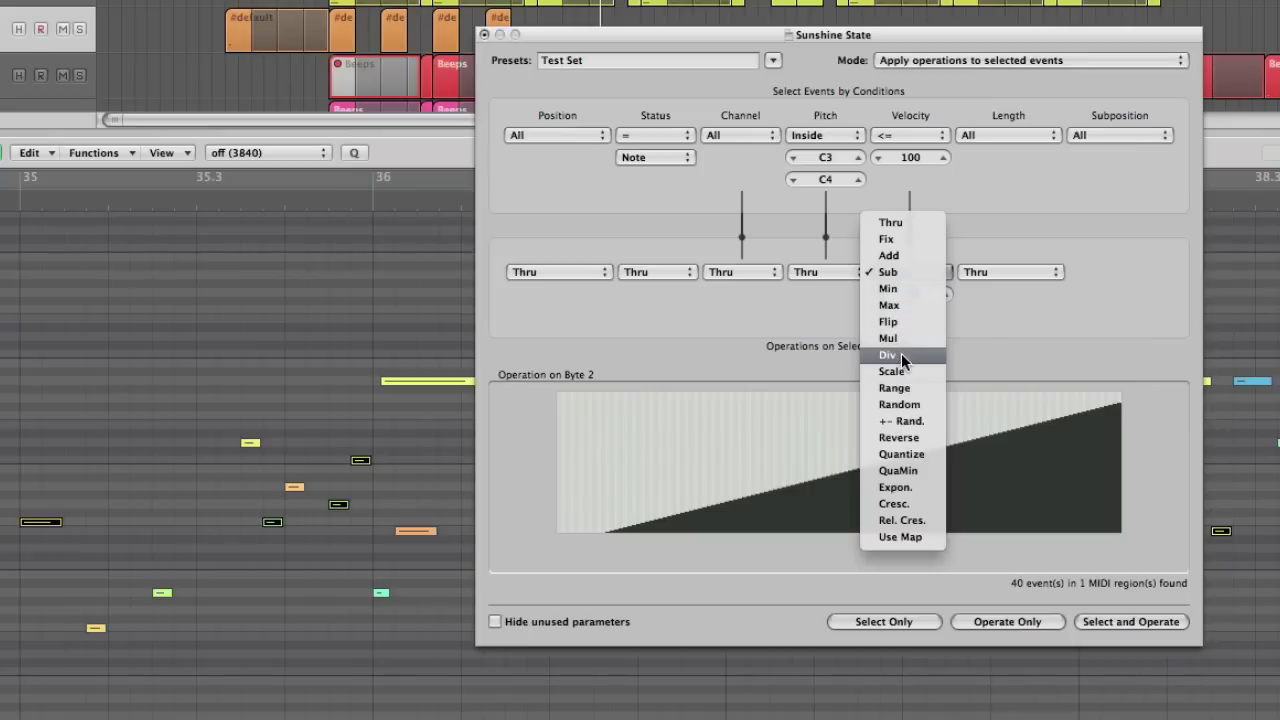
# Randomize the selected notes' velocities between 10 and 50
pyautogui.click(915, 404)
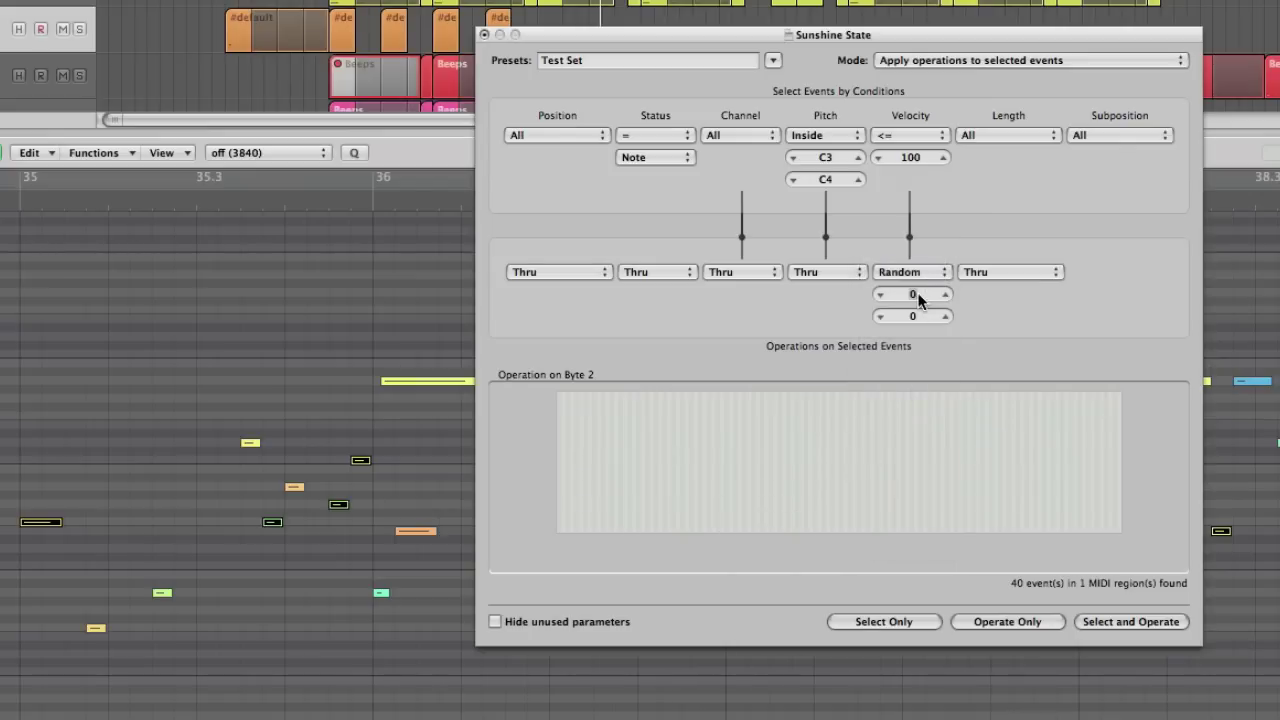
pyautogui.doubleClick(917, 294)
pyautogui.write('10')
pyautogui.press('Return')
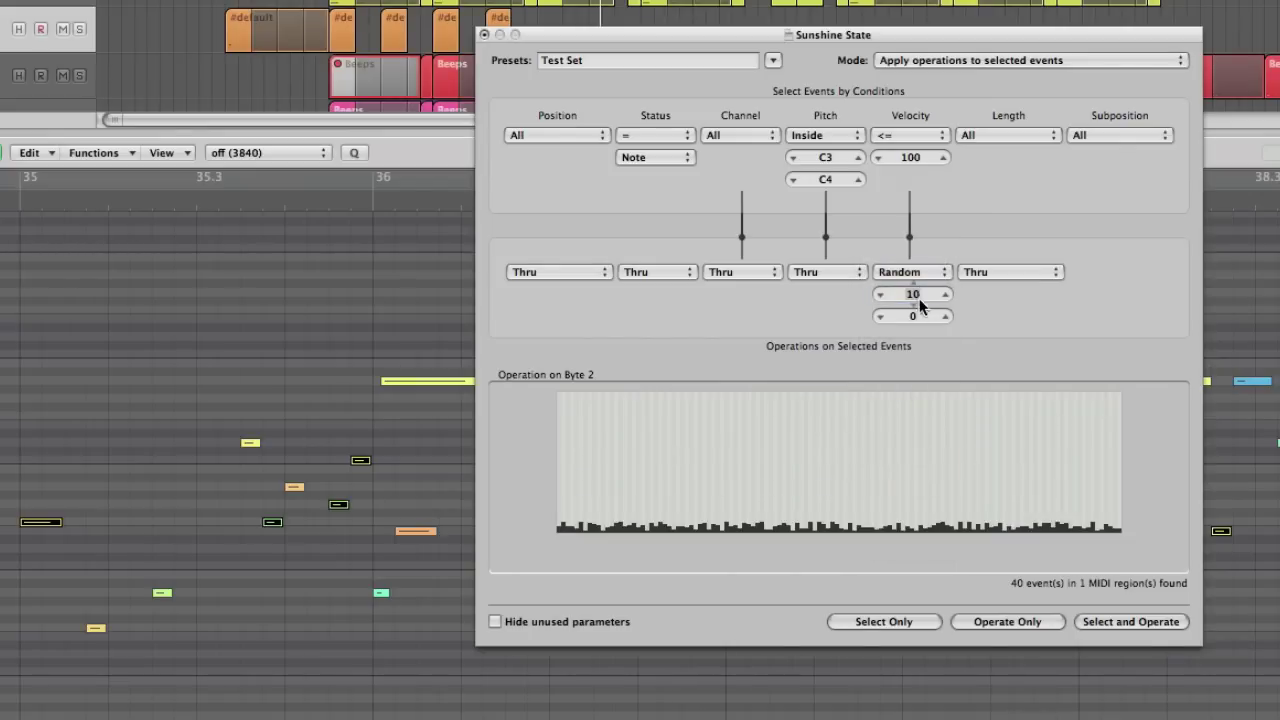
pyautogui.doubleClick(921, 319)
pyautogui.write('50')
pyautogui.press('Return')
pyautogui.click(999, 620)
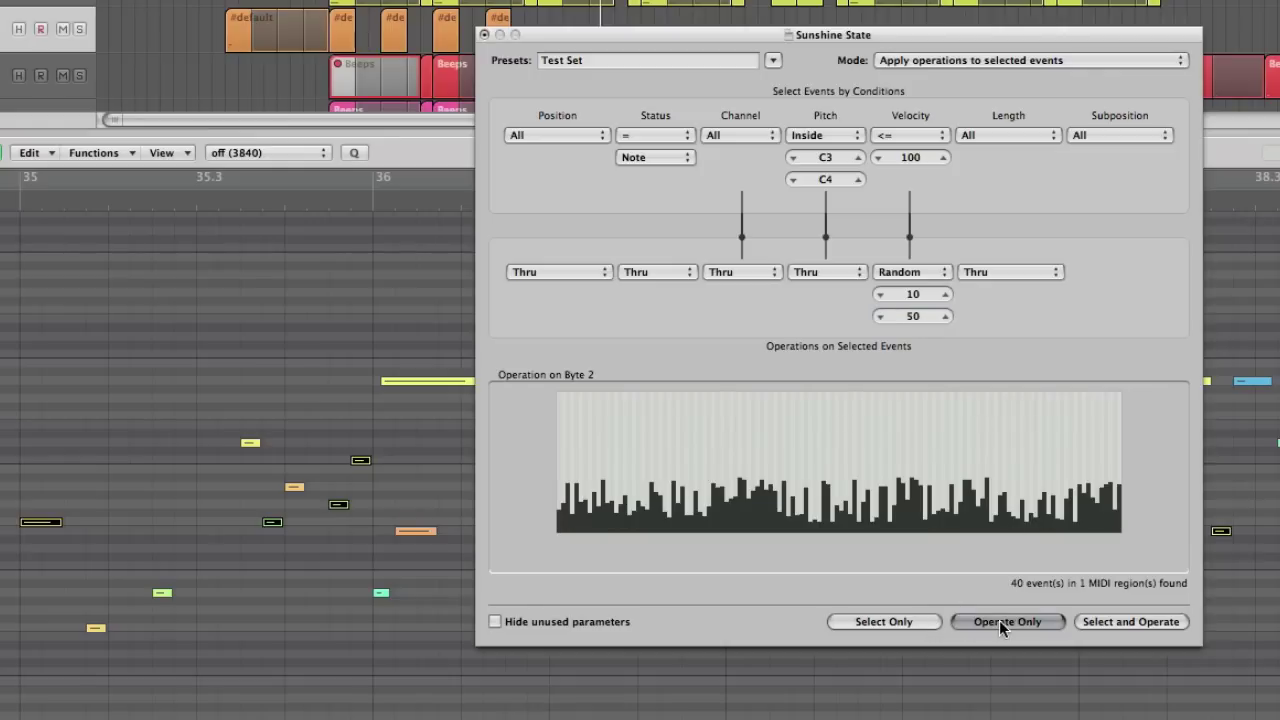
# Undo the random pass and set velocity to +- Rand. with amount 12
pyautogui.click(30, 152)
pyautogui.click(49, 170)
pyautogui.click(918, 271)
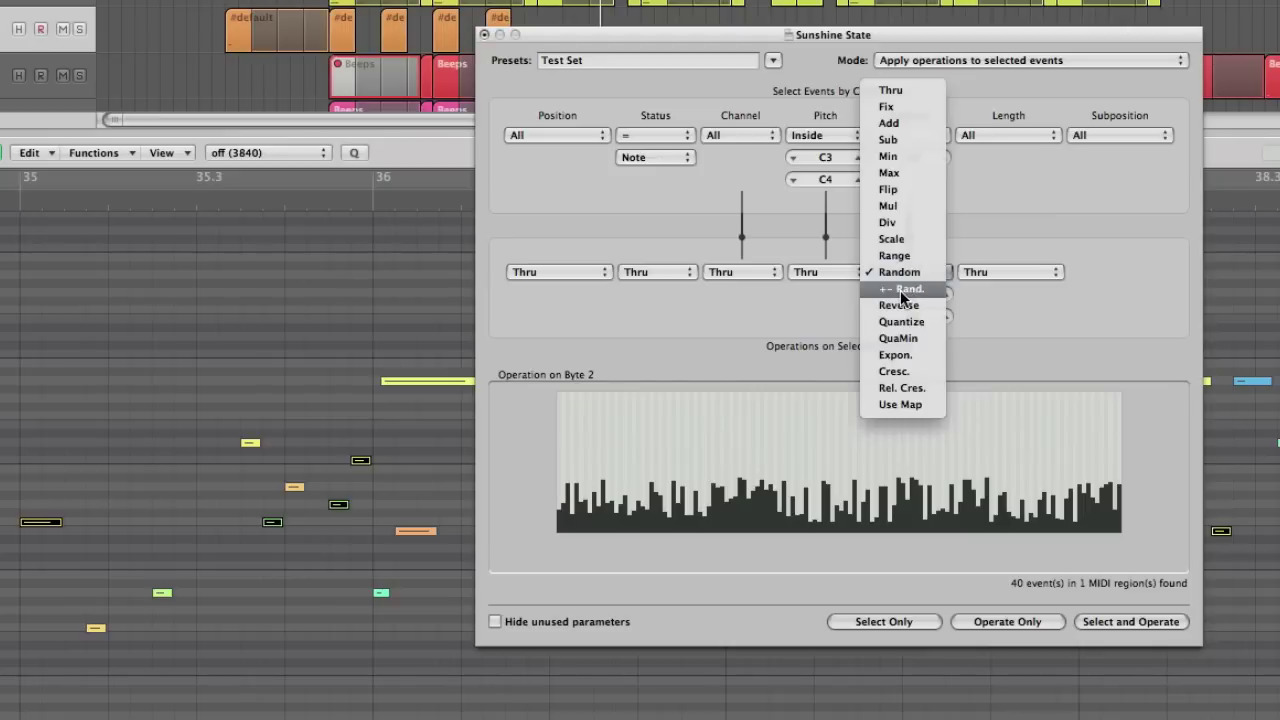
pyautogui.click(900, 290)
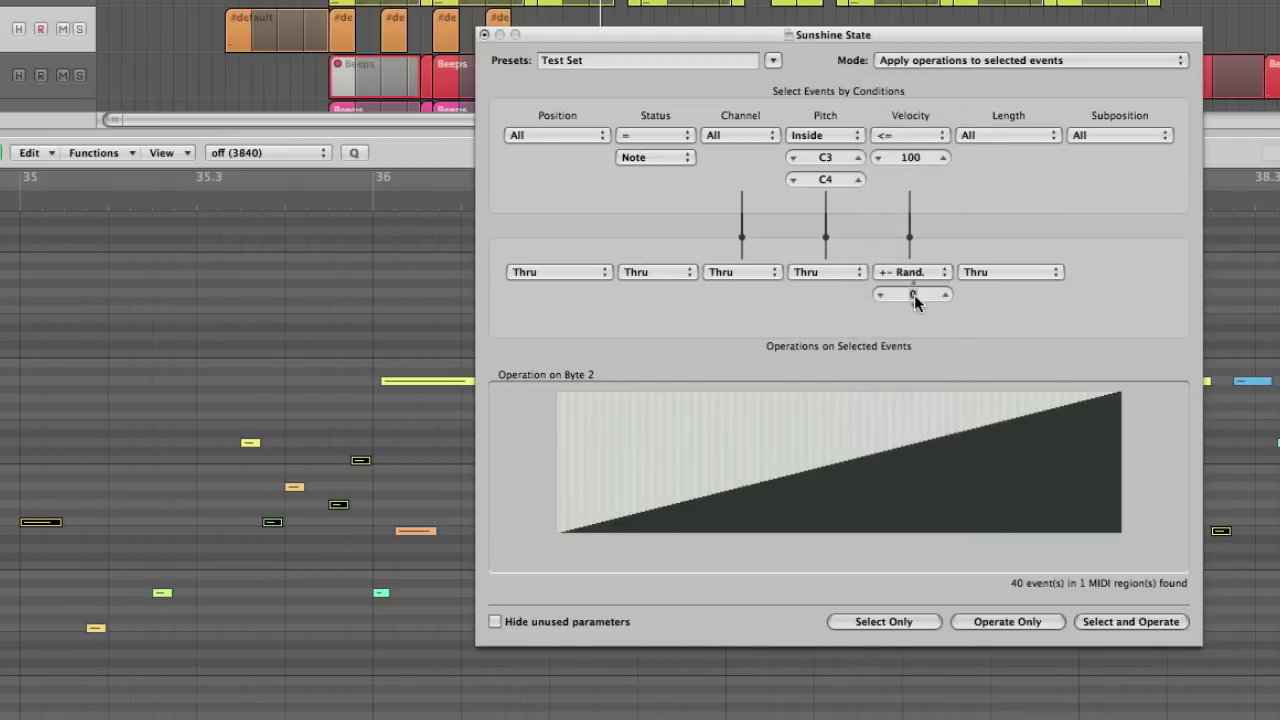
pyautogui.moveTo(943, 294); pyautogui.dragTo(944, 296)
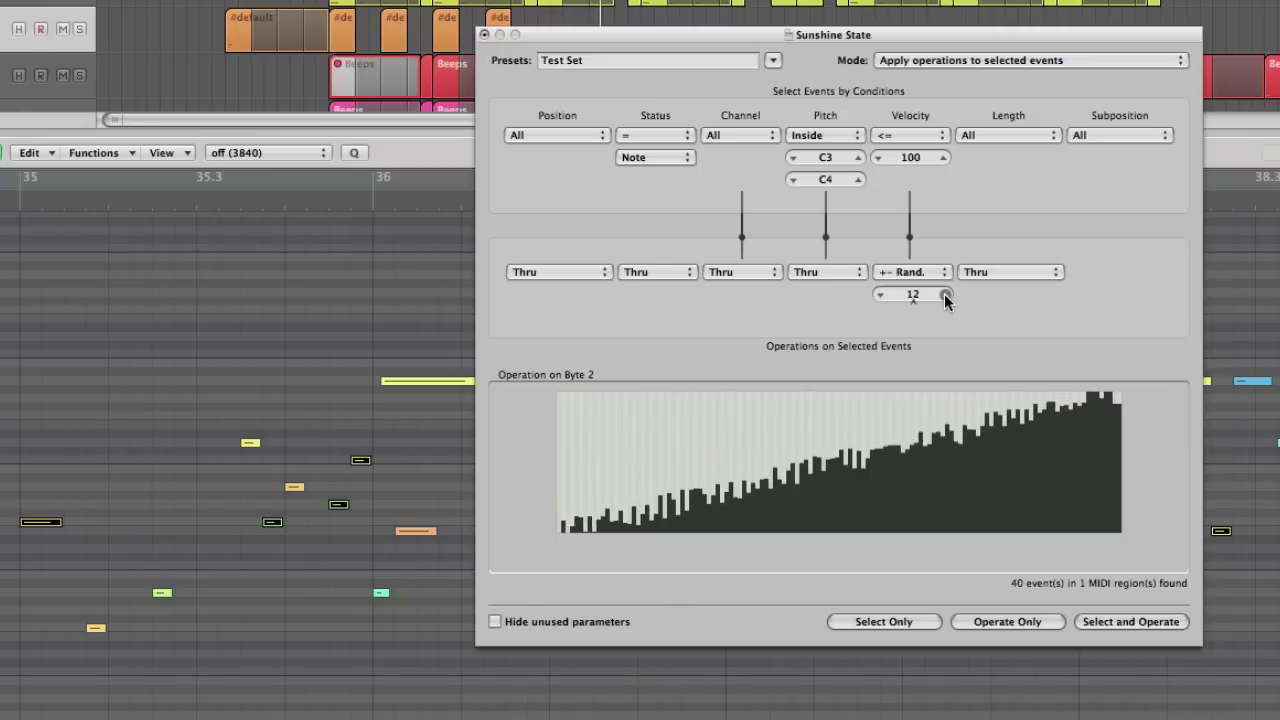
# Reopen the Presets list and keep Test Set as the loaded preset
pyautogui.click(773, 60)
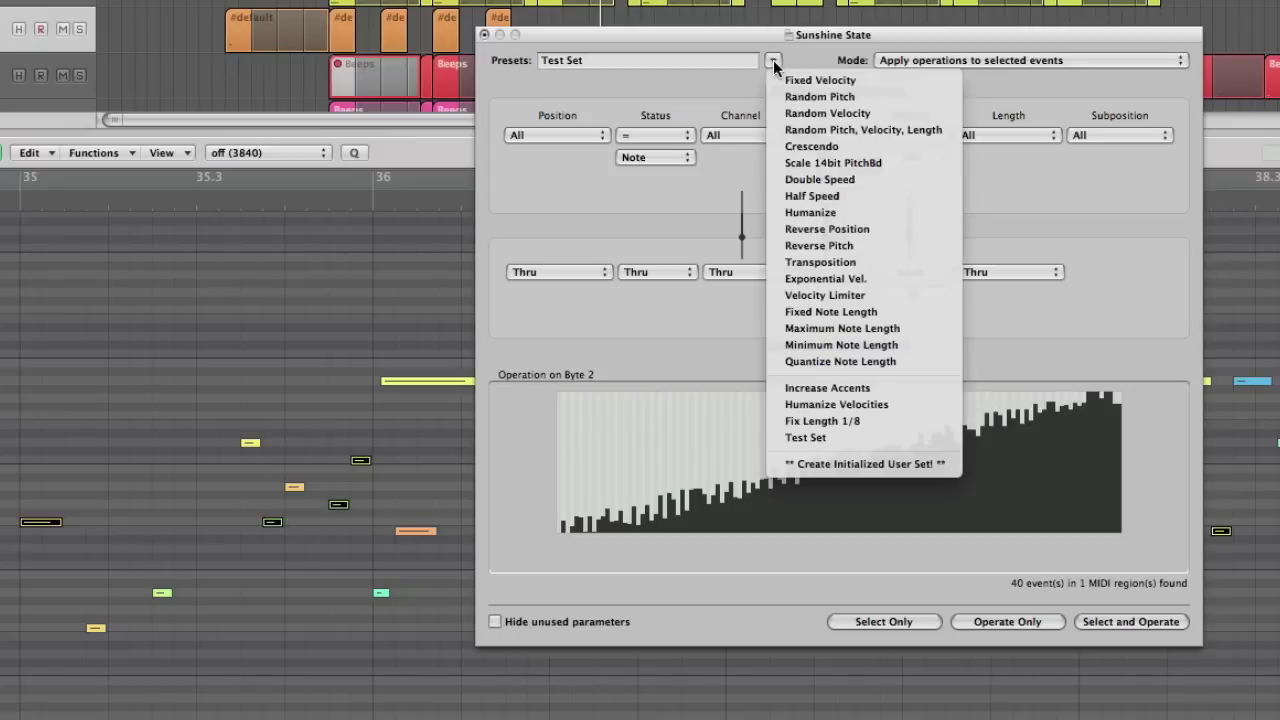
pyautogui.click(805, 213)
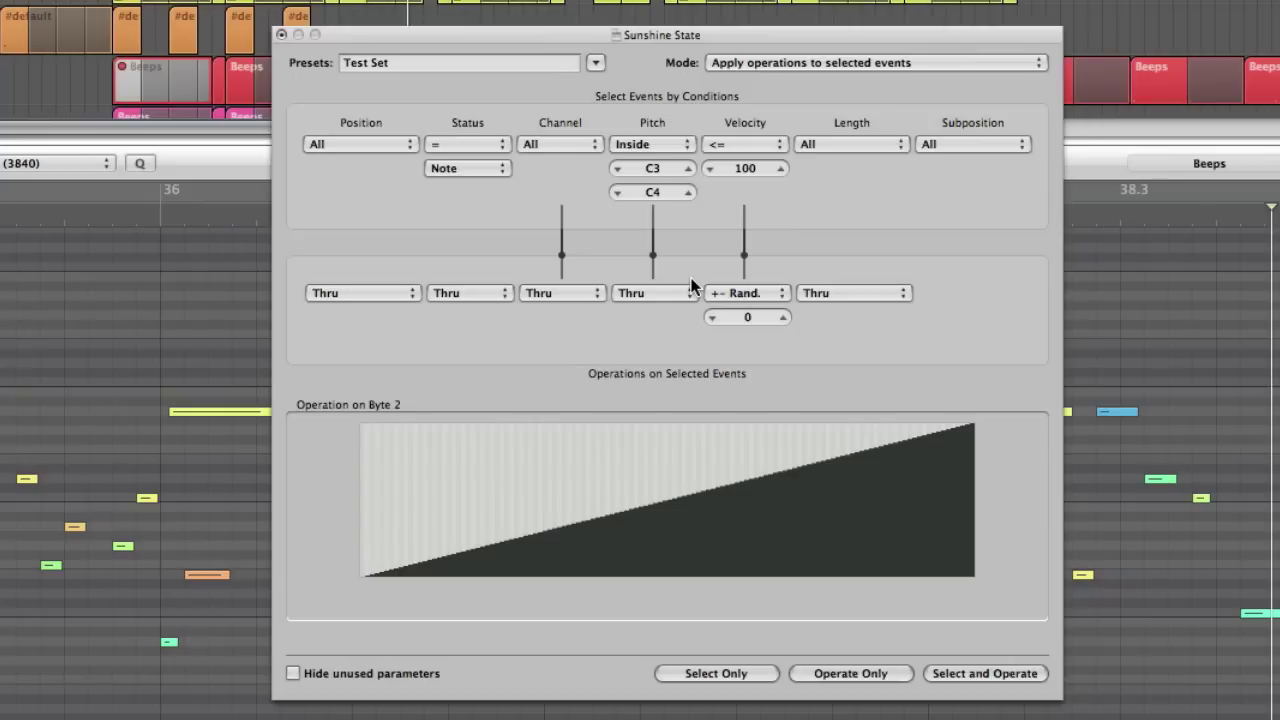
# Switch the velocity operation to Use Map to show the Universal Map editor
pyautogui.click(722, 290)
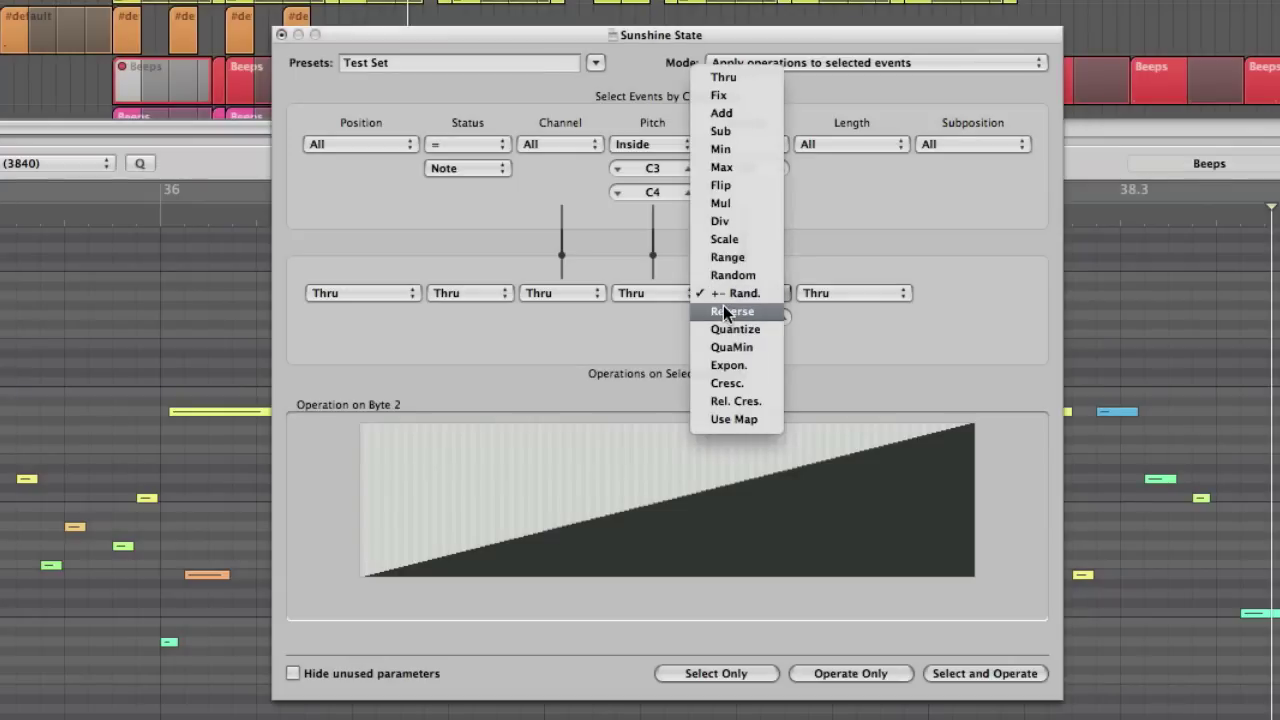
pyautogui.click(719, 421)
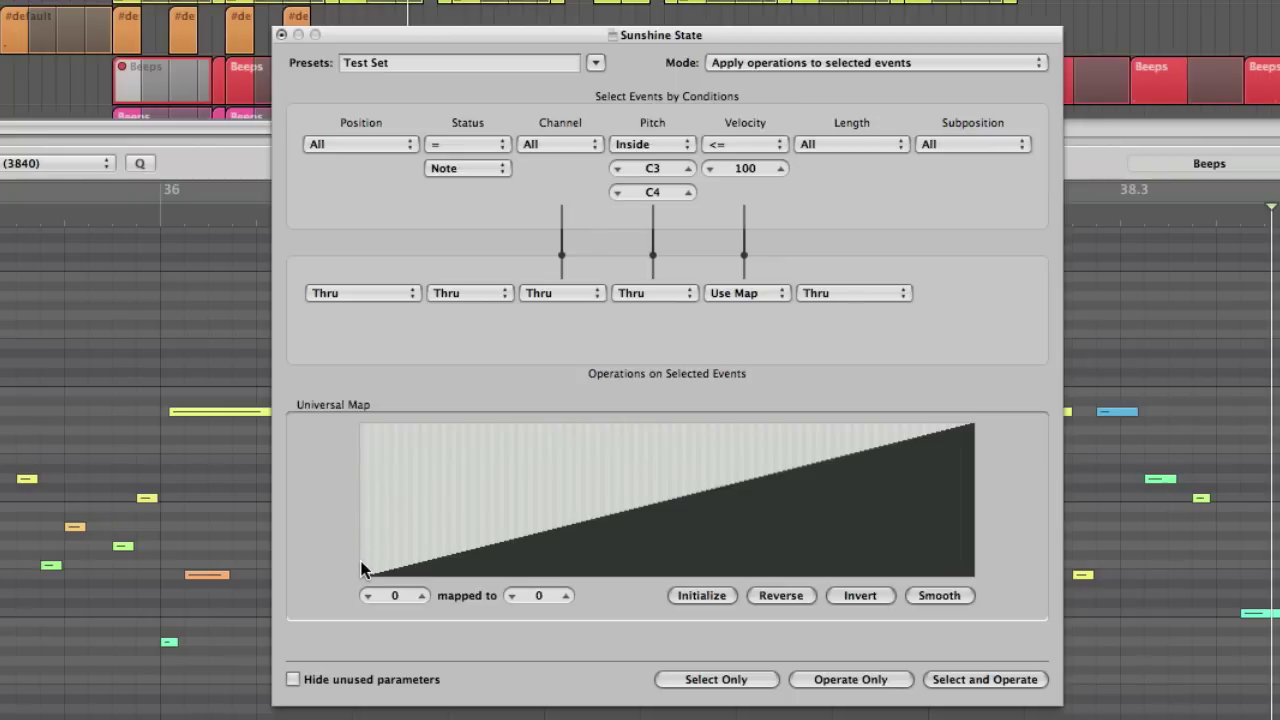
# Draw the Universal Map low and flat, raising two middle bars so 53 maps to 70
pyautogui.moveTo(362, 568)
pyautogui.mouseDown()
pyautogui.moveTo(992, 558)
pyautogui.moveTo(368, 566)
pyautogui.mouseUp()
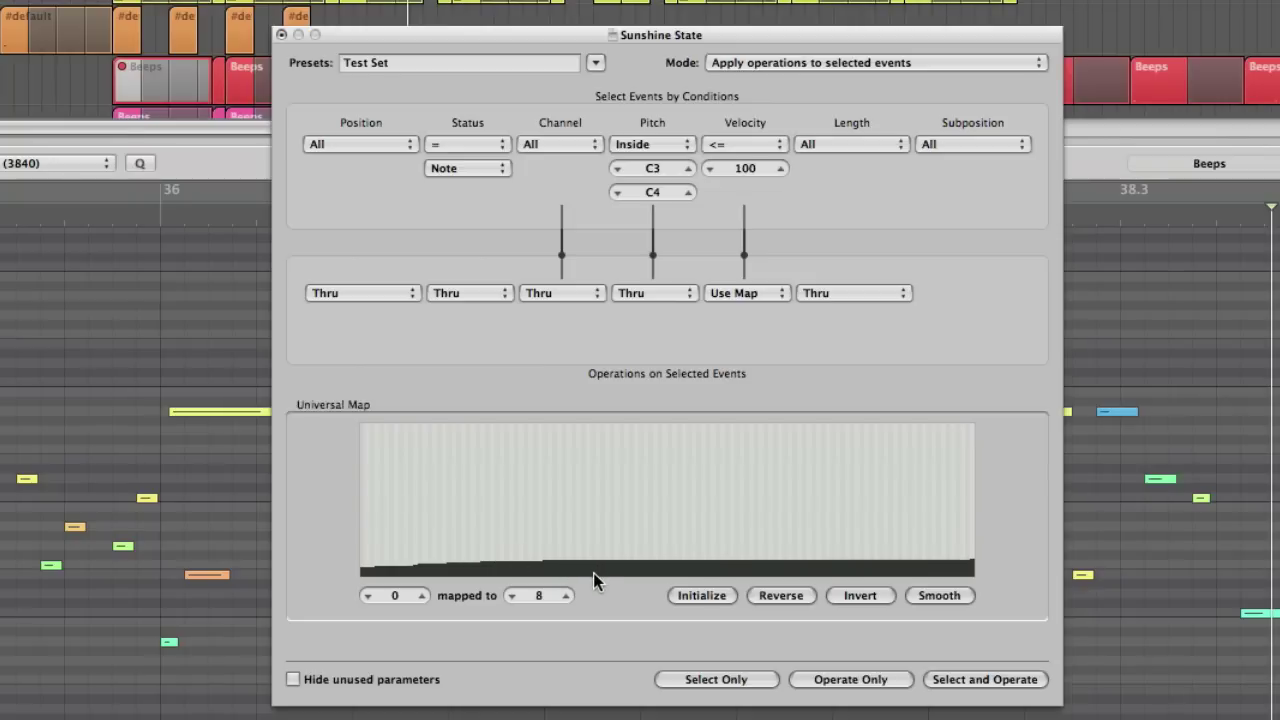
pyautogui.moveTo(593, 573); pyautogui.dragTo(590, 503)
pyautogui.moveTo(617, 562); pyautogui.dragTo(617, 490)
pyautogui.moveTo(616, 490); pyautogui.dragTo(616, 491)
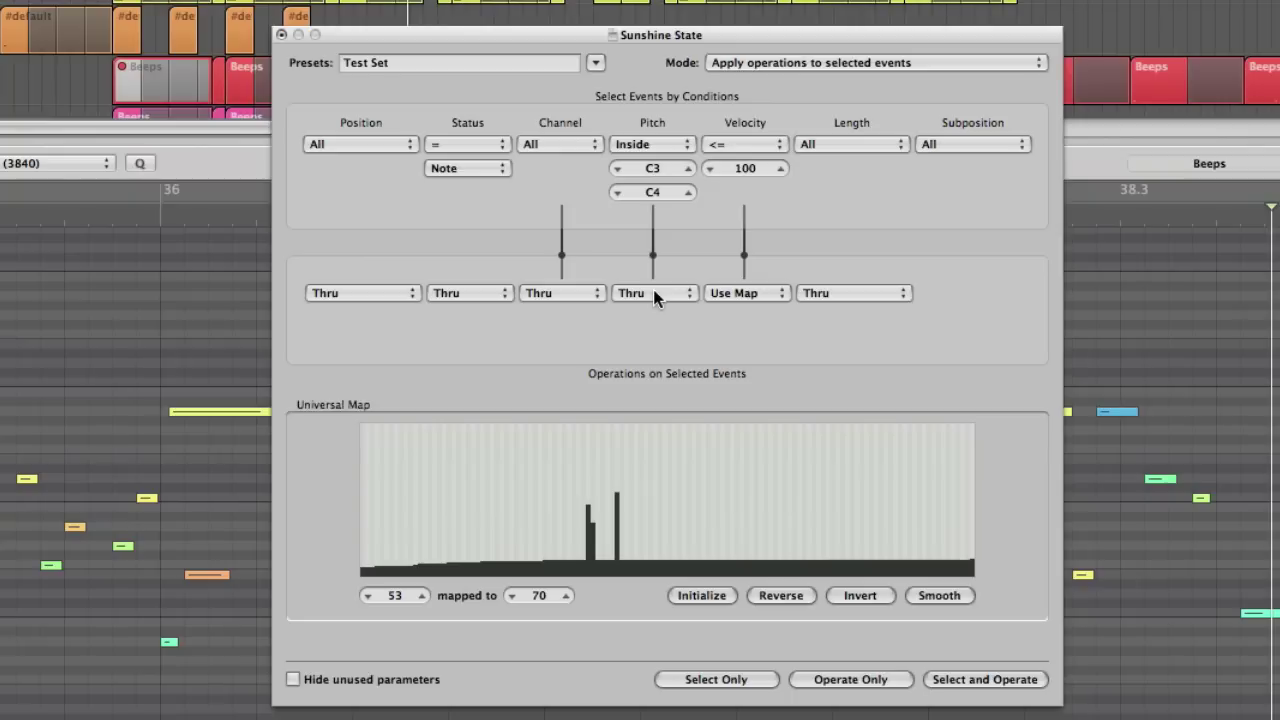
# Level a few map bars, then set velocity to Quantize with a step of 20
pyautogui.moveTo(584, 484); pyautogui.dragTo(601, 503)
pyautogui.click(752, 293)
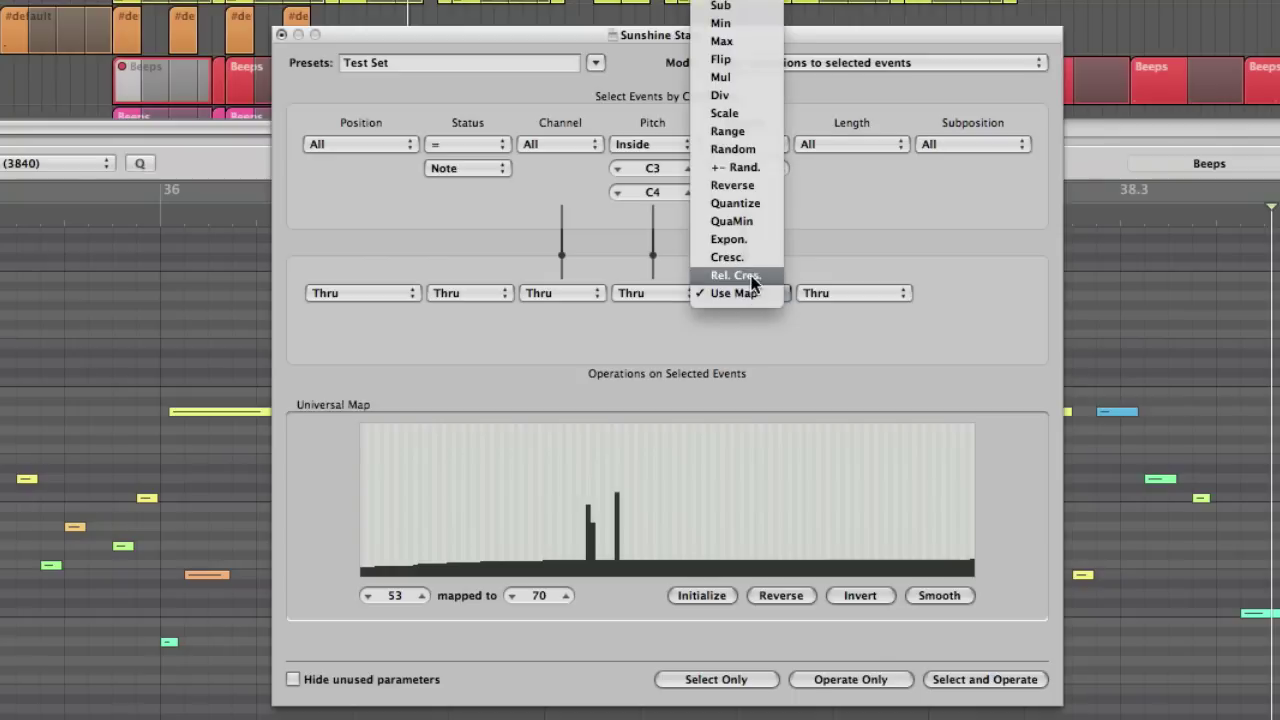
pyautogui.click(754, 208)
pyautogui.click(784, 318)
pyautogui.moveTo(784, 318); pyautogui.dragTo(784, 318)
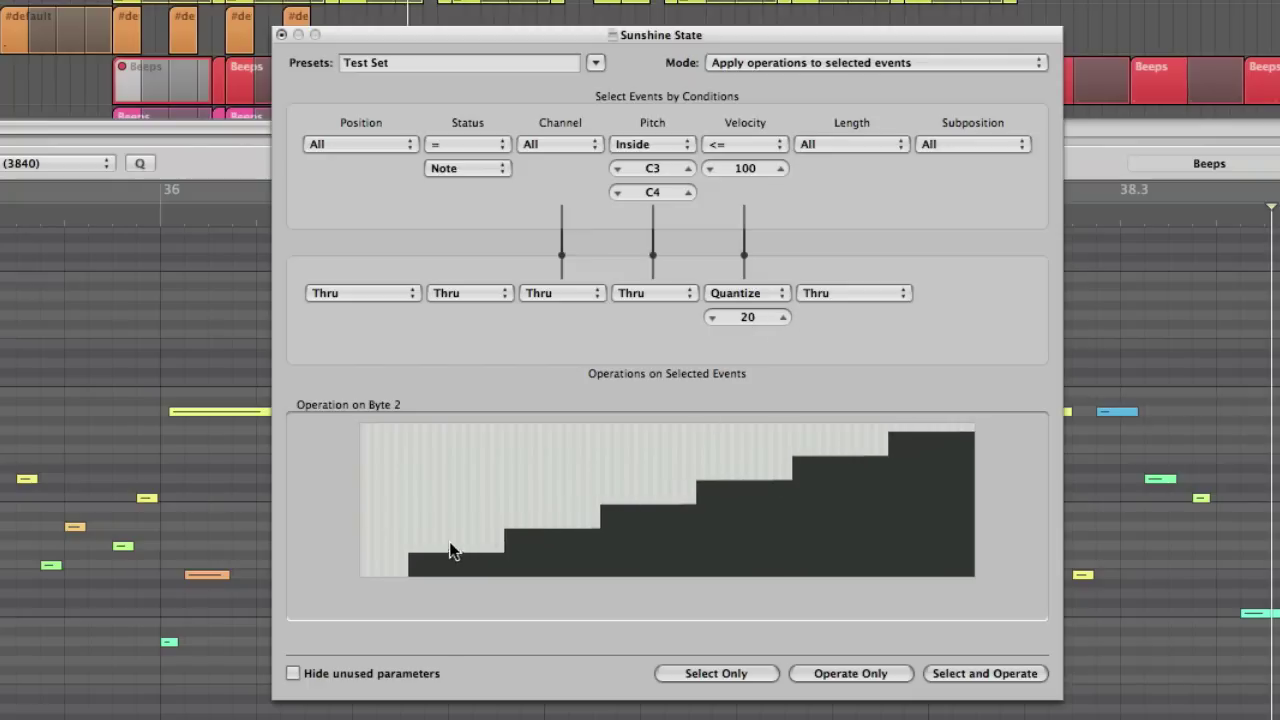